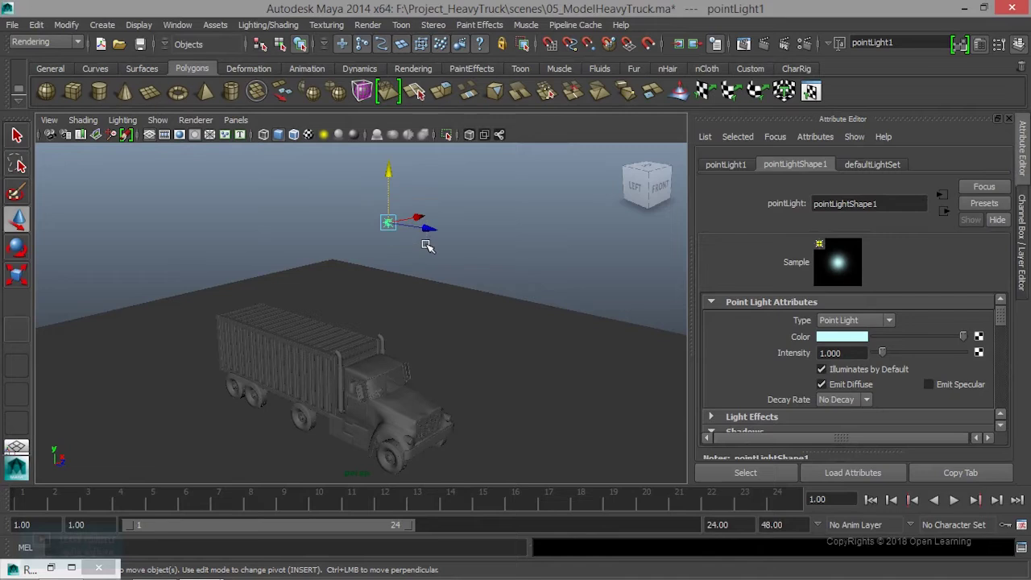
Delete pointLight1 so only the truck model and ground plane remain.
key(Delete)
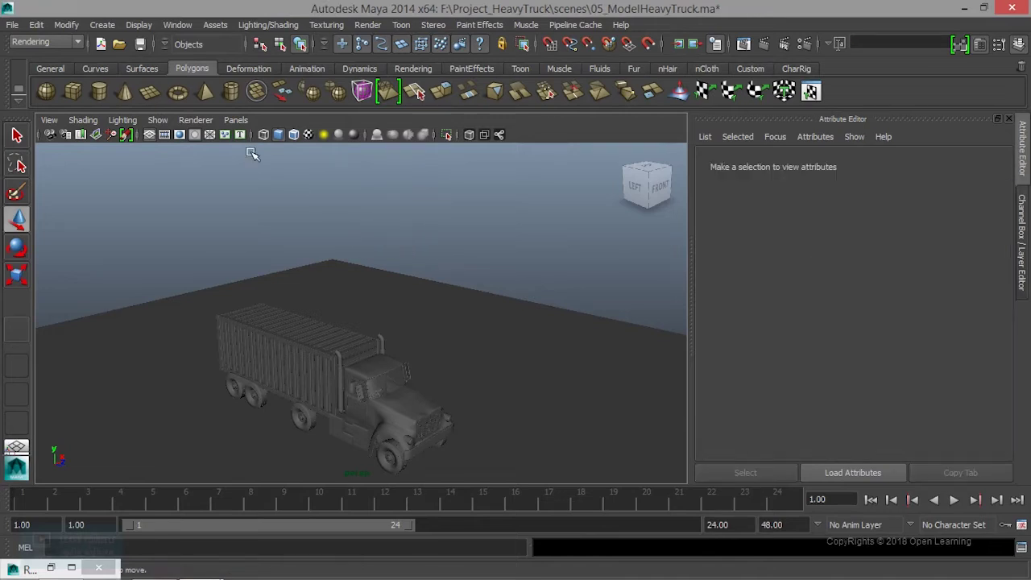
click(102, 24)
mouse_move(115, 89)
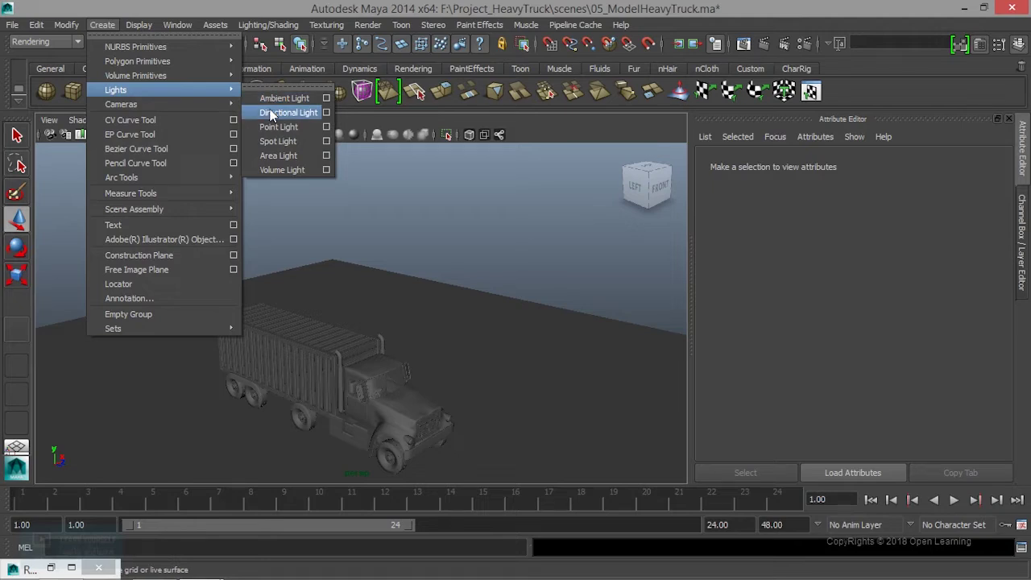
Create directionalLight1, raise it along Y above the truck, and scale up its icon.
click(273, 113)
drag(331, 345, 332, 255)
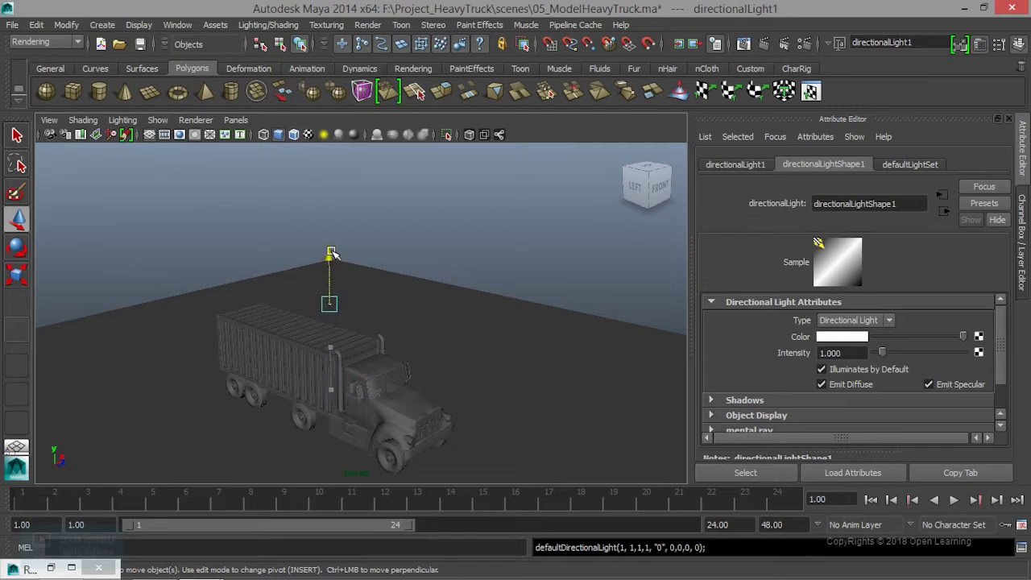
key(r)
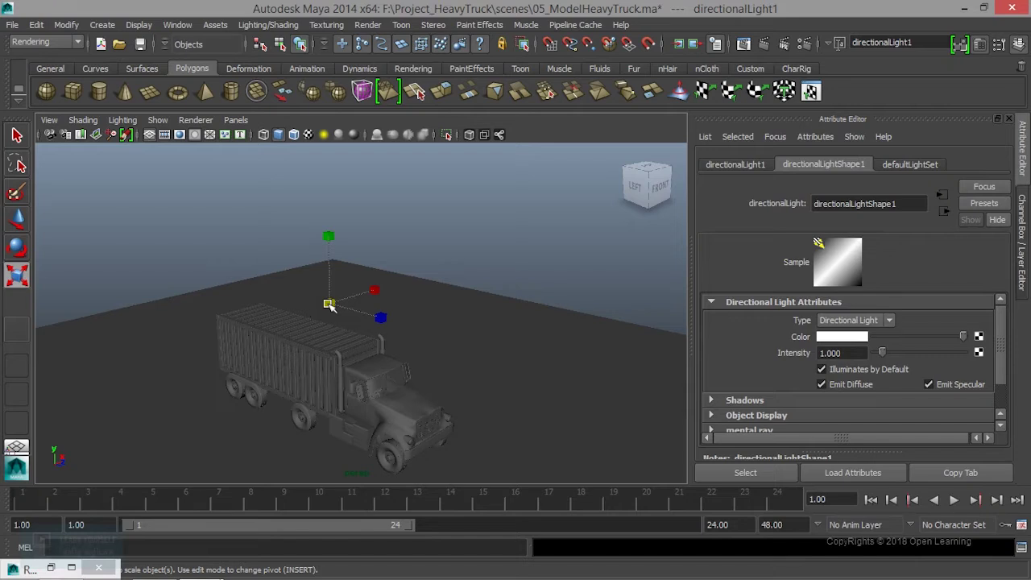
drag(330, 306, 596, 339)
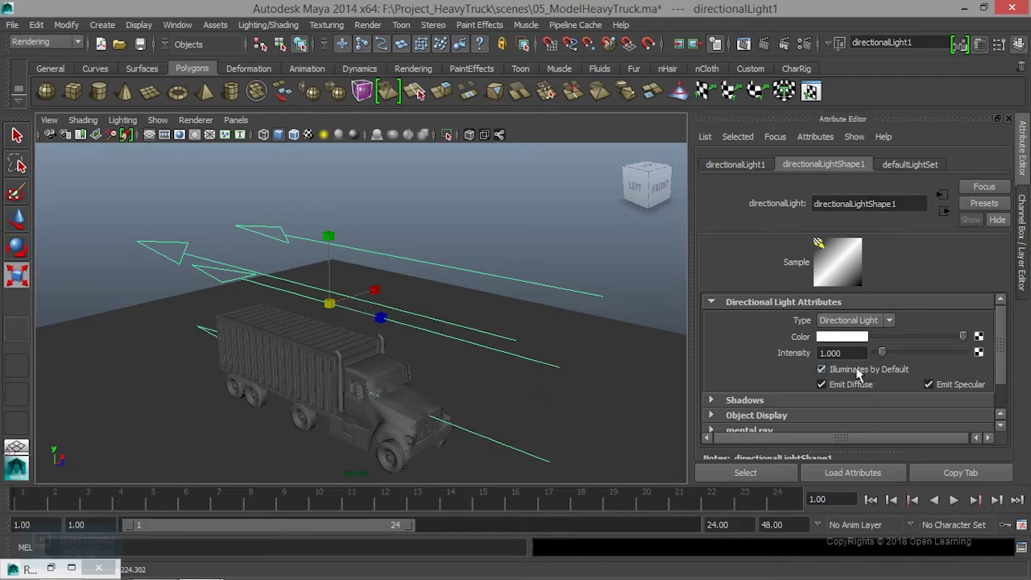
Shrink the light icon back down and tilt the directional light to aim at the truck.
mouse_move(332, 306)
mouse_down()
mouse_move(153, 330)
mouse_move(158, 346)
mouse_up()
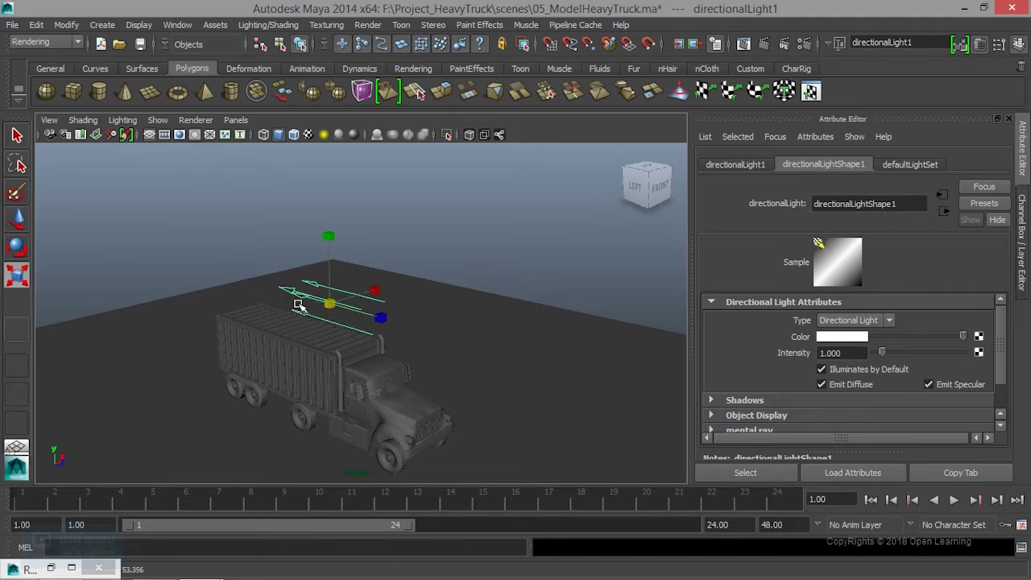
key(e)
mouse_move(399, 287)
mouse_down()
mouse_move(354, 241)
mouse_move(345, 261)
mouse_up()
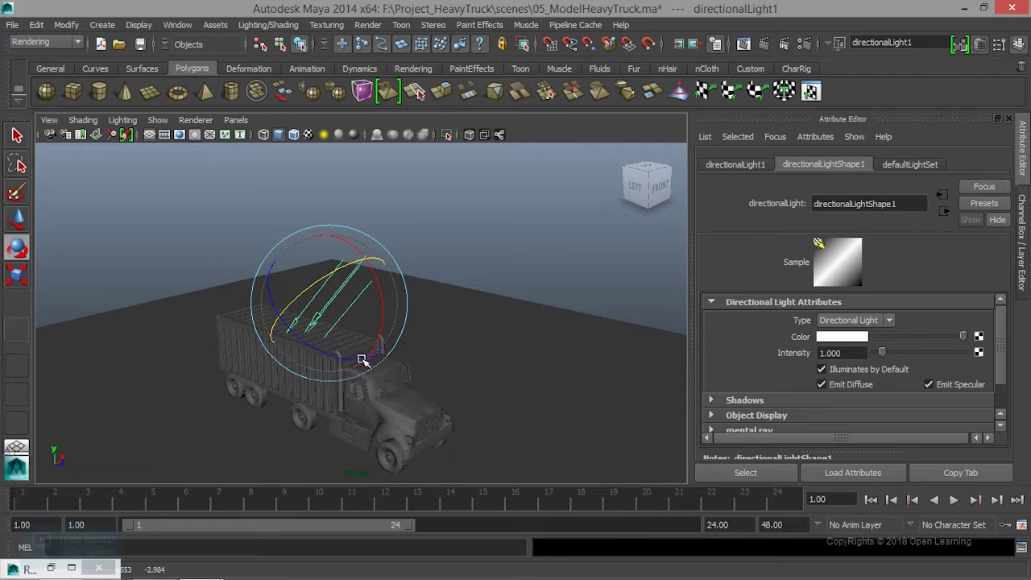
Orbit and dolly the view in toward the truck's side and rear, with the light deselected.
alt+drag(368, 277, 370, 343)
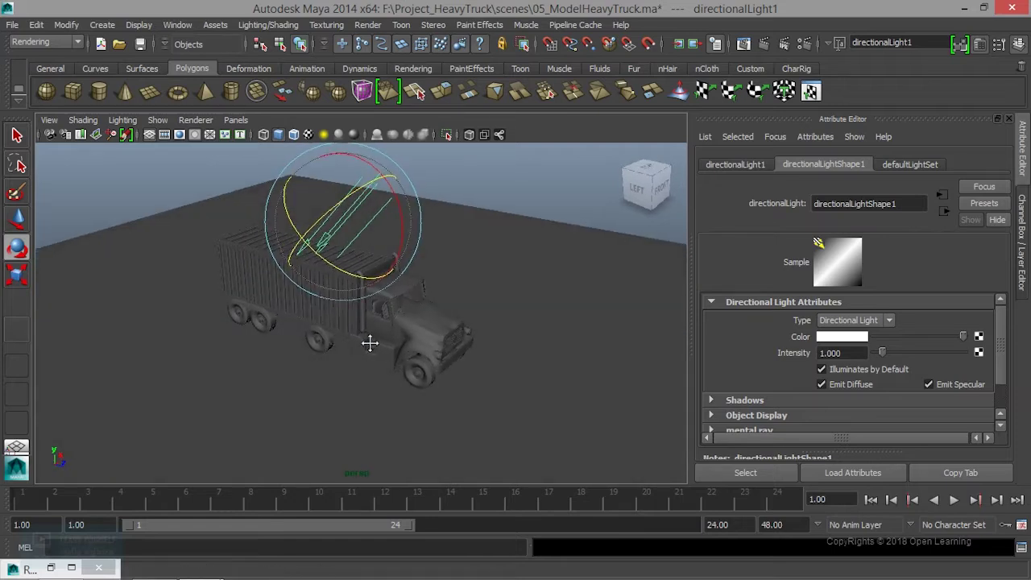
alt+right_drag(369, 343, 484, 344)
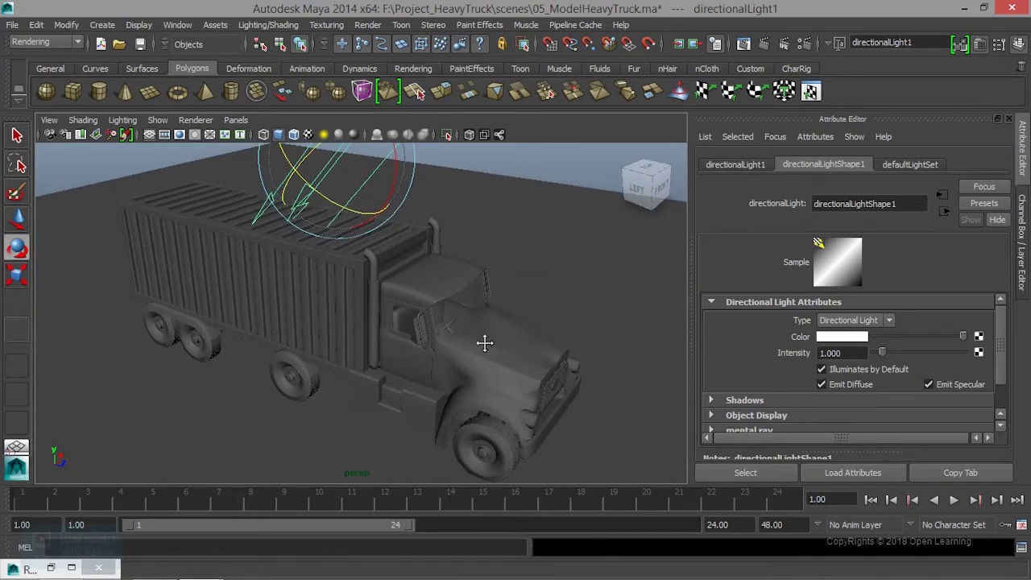
click(584, 326)
mouse_move(581, 327)
alt+mouse_down()
mouse_move(449, 338)
mouse_move(398, 329)
mouse_move(467, 345)
mouse_move(511, 341)
alt+mouse_up()
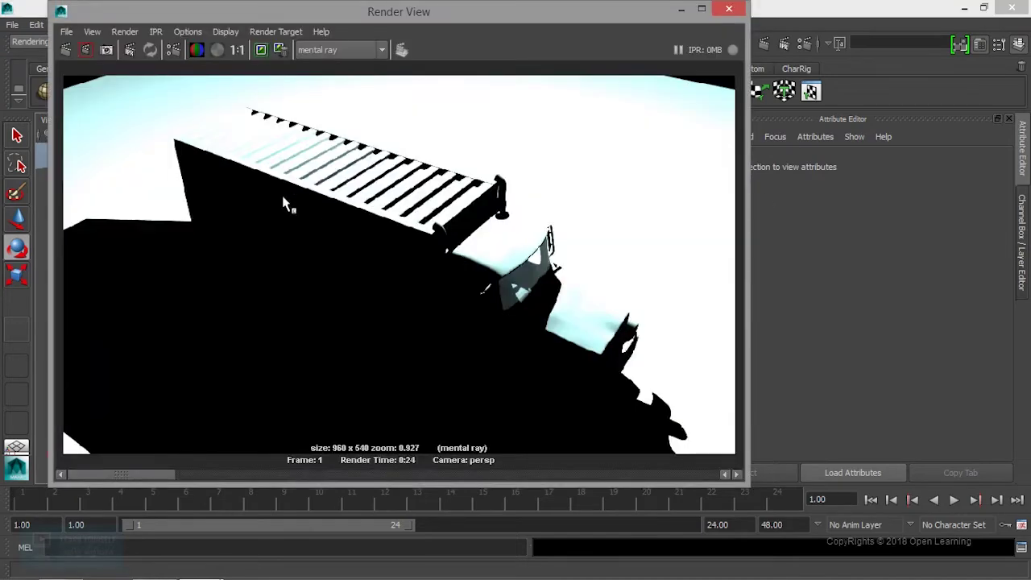
Redo the mental ray render, compare earlier stored renders, then minimise Render View.
click(66, 50)
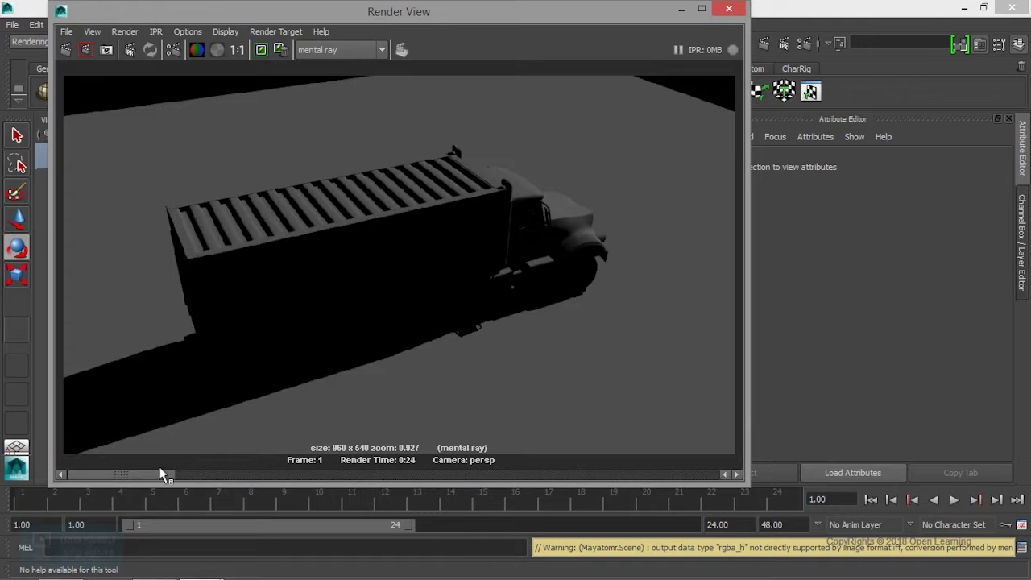
click(221, 475)
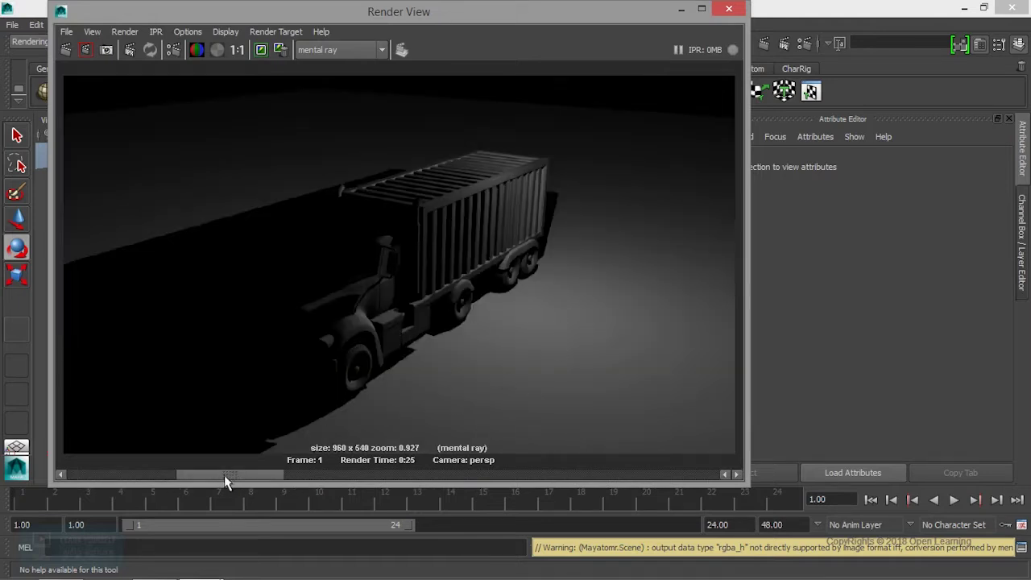
drag(224, 475, 112, 454)
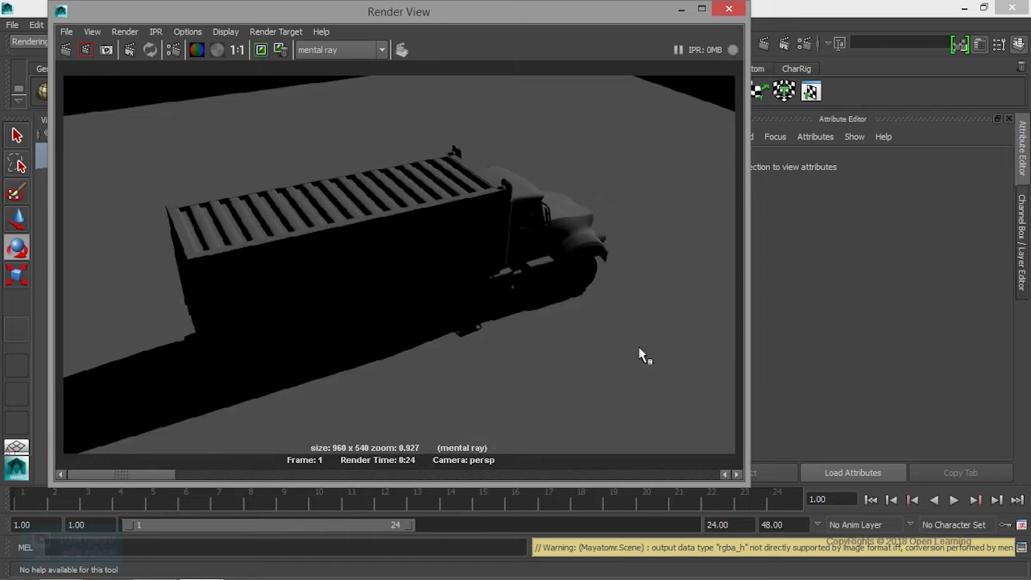
click(680, 9)
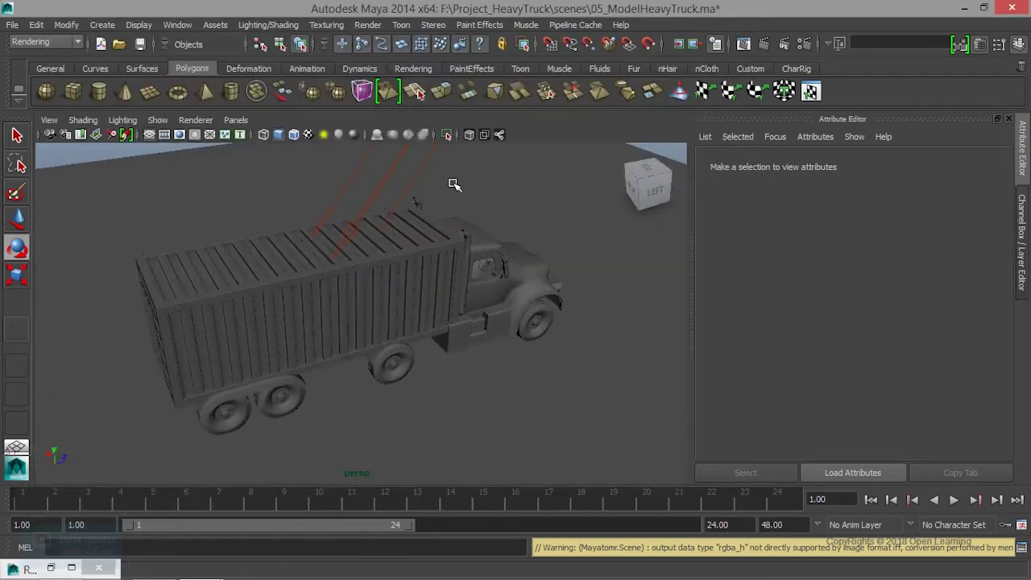
Select the directional light and move it down beside the truck's cab.
click(412, 184)
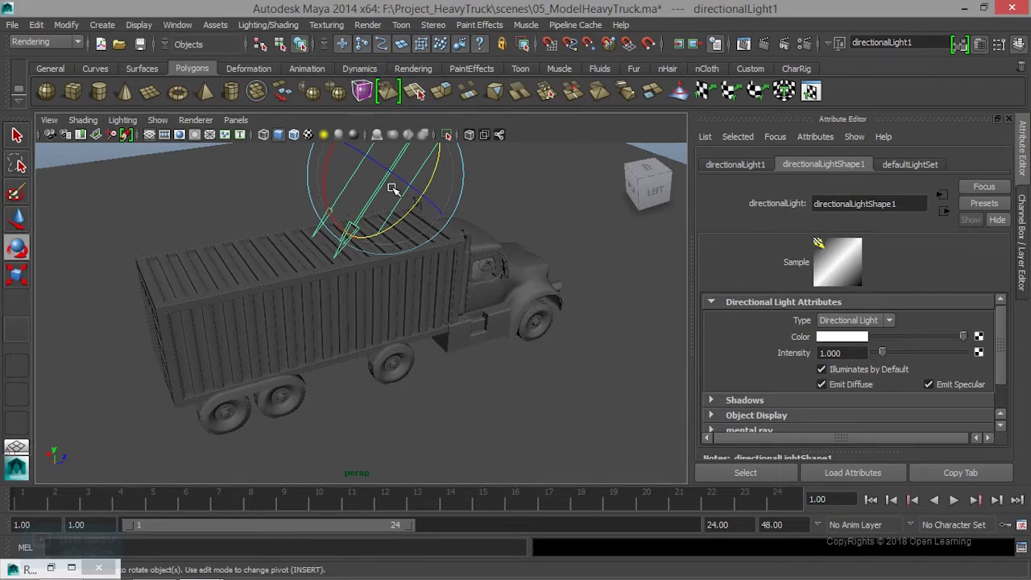
key(w)
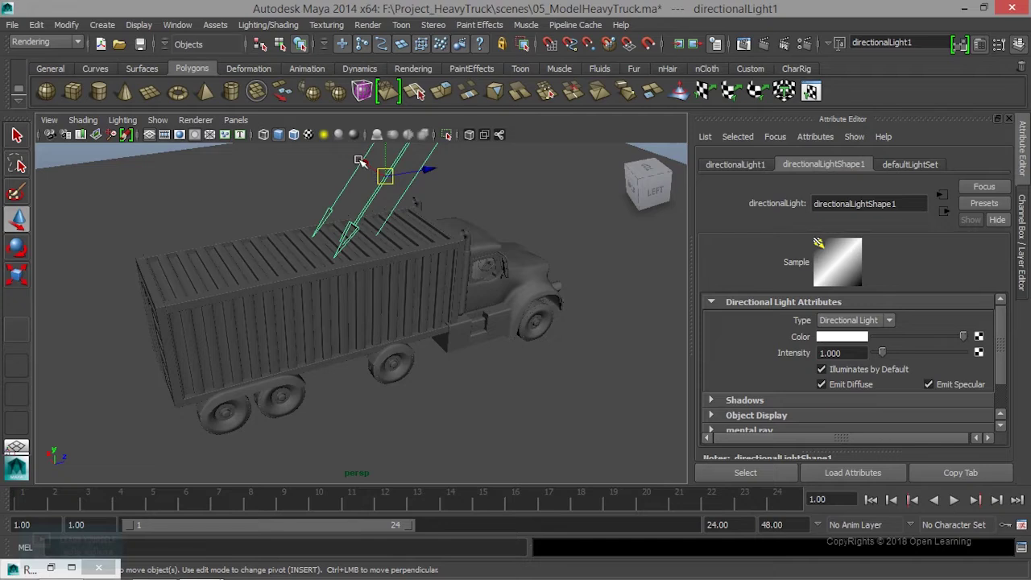
drag(360, 160, 503, 266)
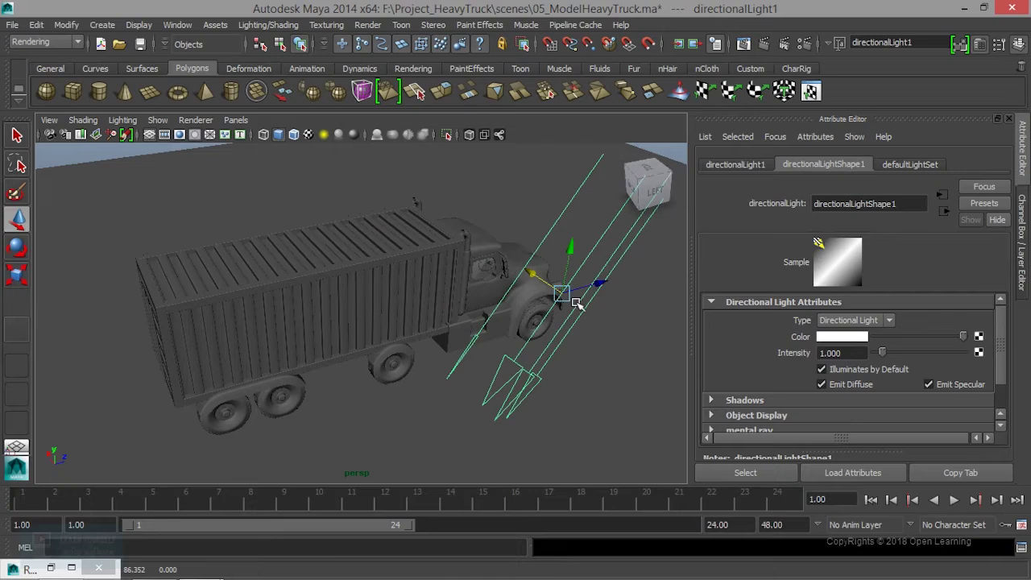
Rotate the light to a new aiming angle and view the fresh 960 x 540 render.
key(e)
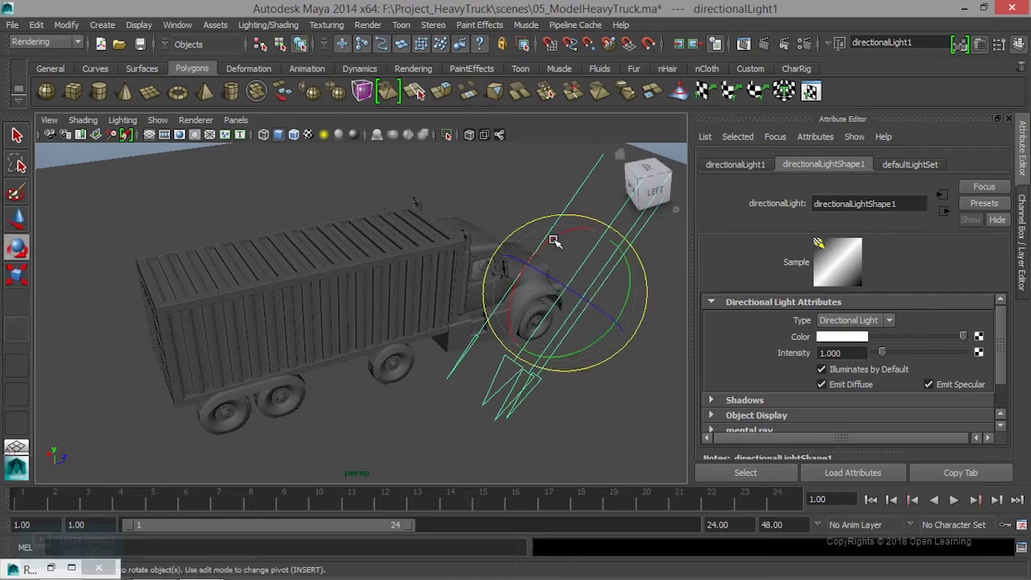
drag(542, 245, 616, 267)
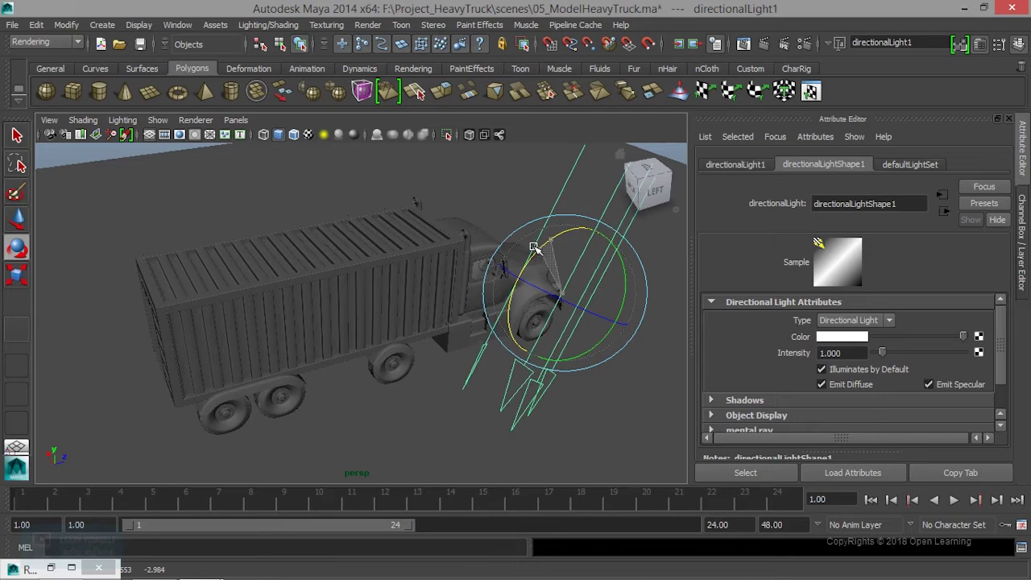
mouse_move(616, 267)
mouse_down()
mouse_move(561, 236)
mouse_move(525, 252)
mouse_up()
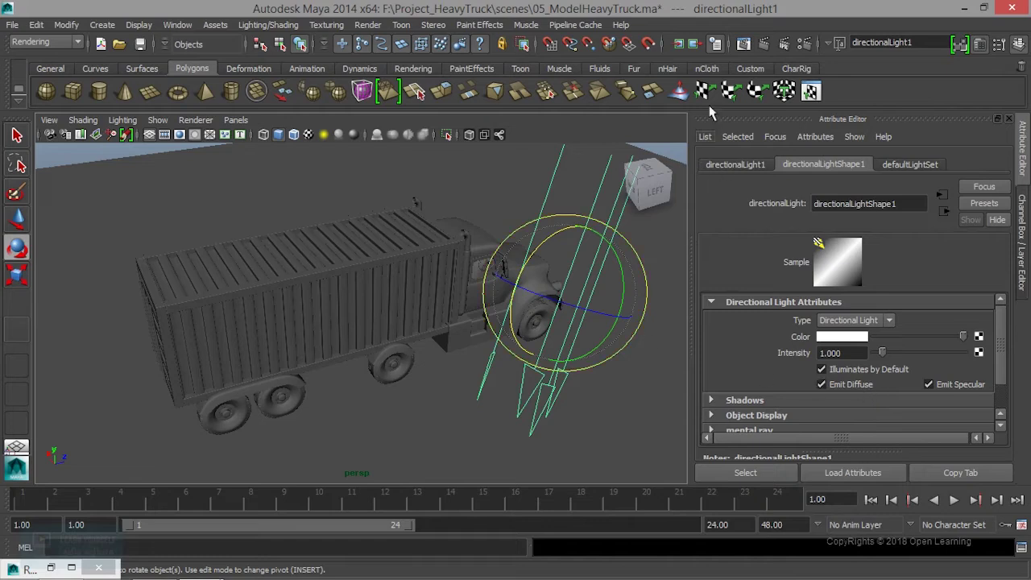
click(741, 46)
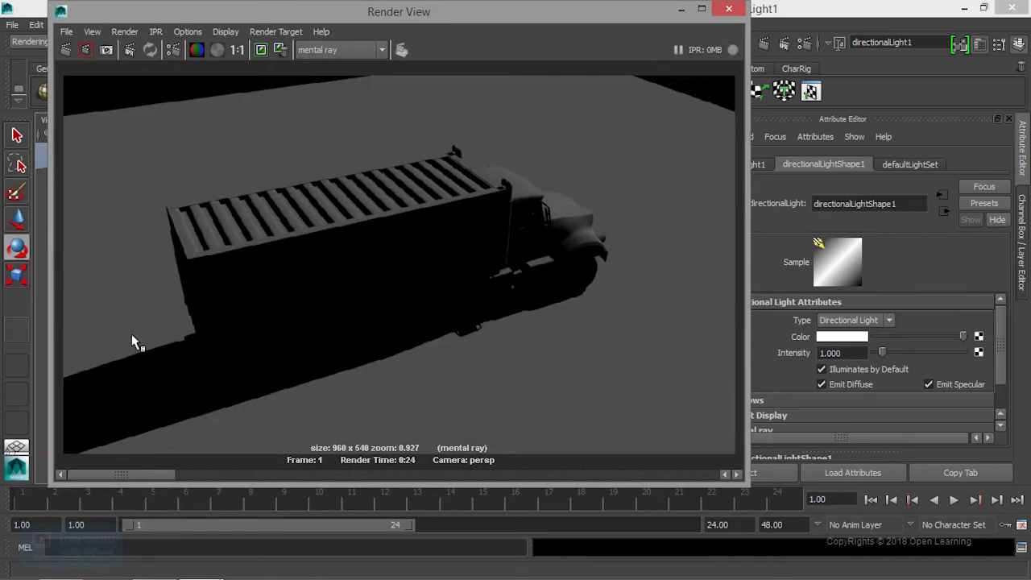
Reveal the light's Raytrace Shadow Attributes (Shadow Rays 1, Light Angle 0.000) and tilt it more upright.
click(681, 9)
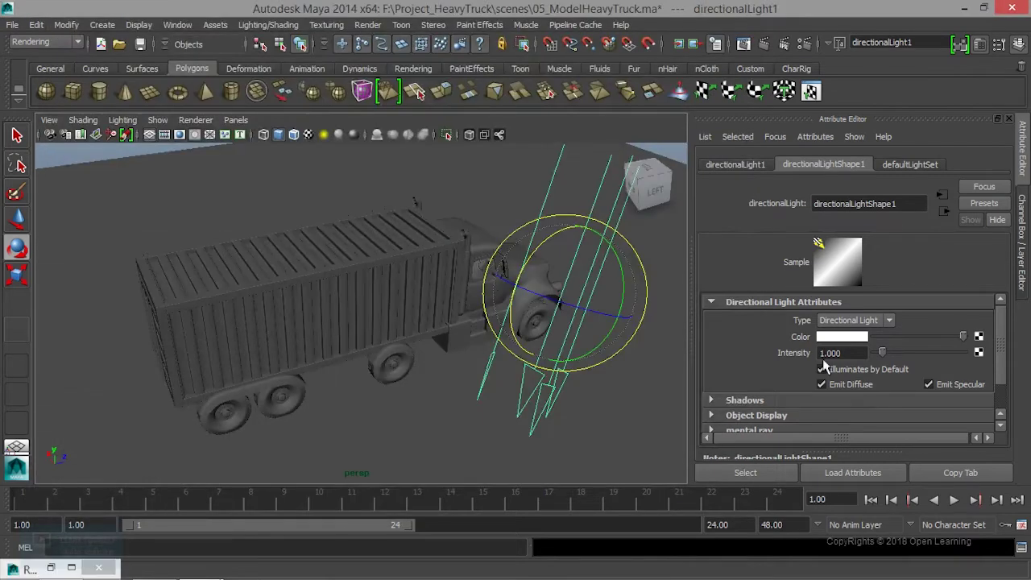
scroll(823, 363, down, 2)
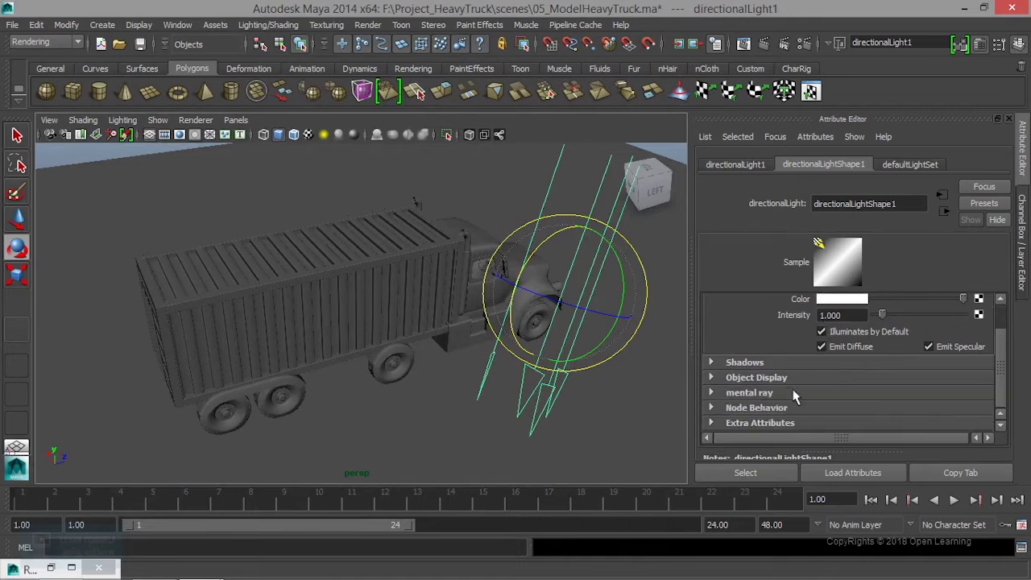
click(742, 362)
scroll(798, 370, down, 2)
scroll(798, 370, down, 2)
scroll(798, 369, down, 2)
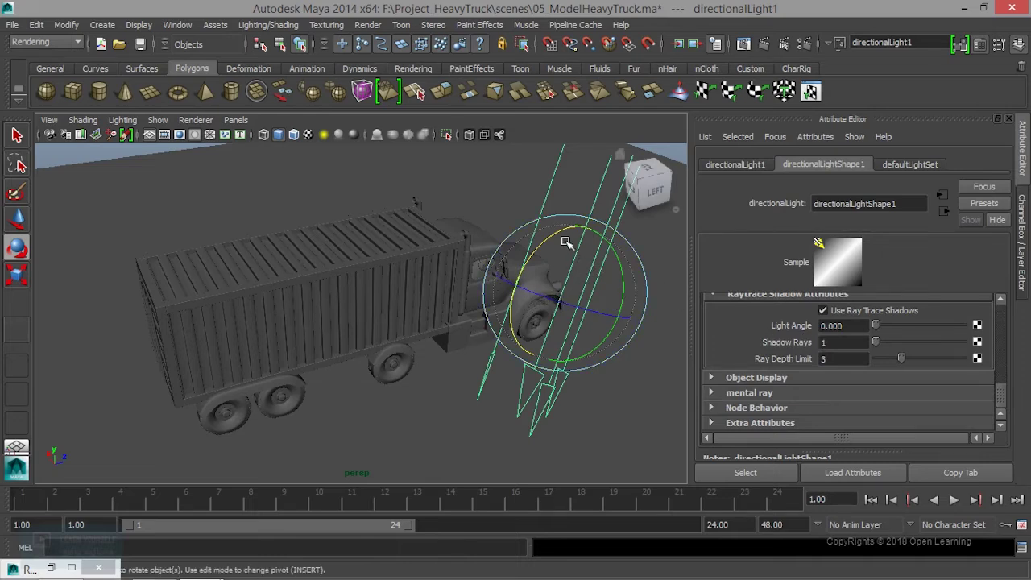
mouse_move(563, 231)
mouse_down()
mouse_move(554, 236)
mouse_move(564, 236)
mouse_up()
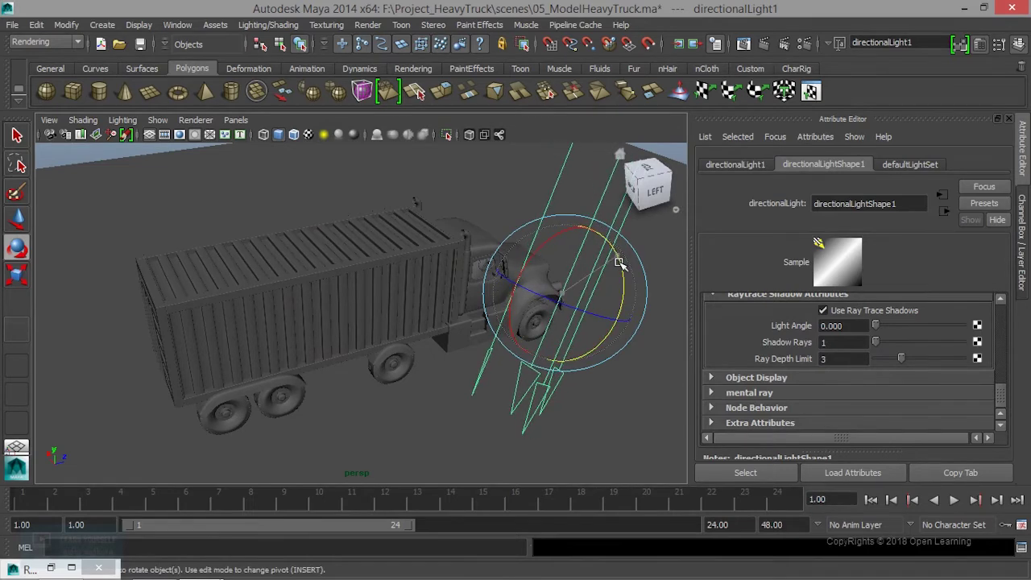
Rotate the light further toward the truck, check the render, and enlarge the light icon.
drag(608, 240, 620, 266)
click(51, 569)
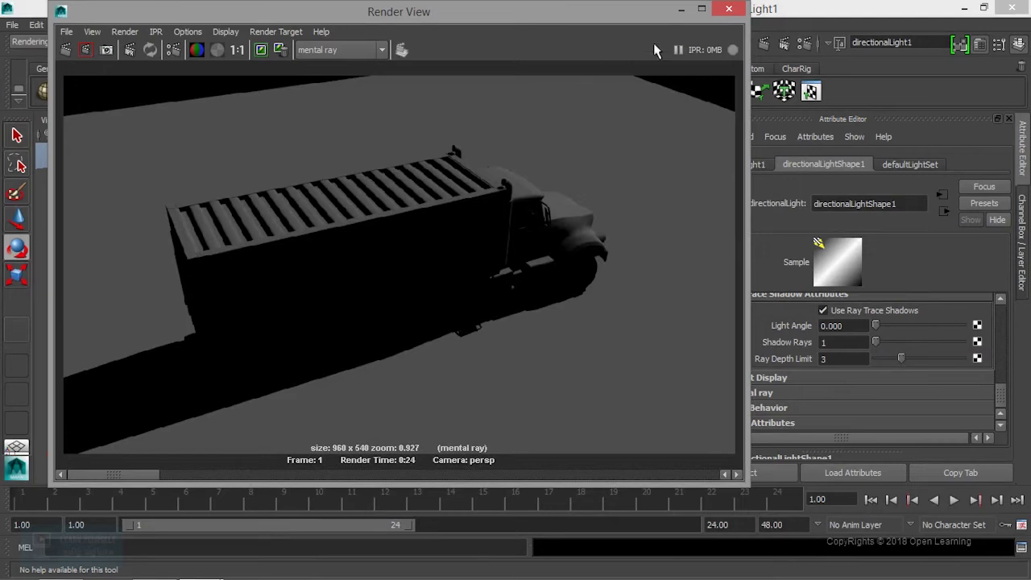
click(681, 9)
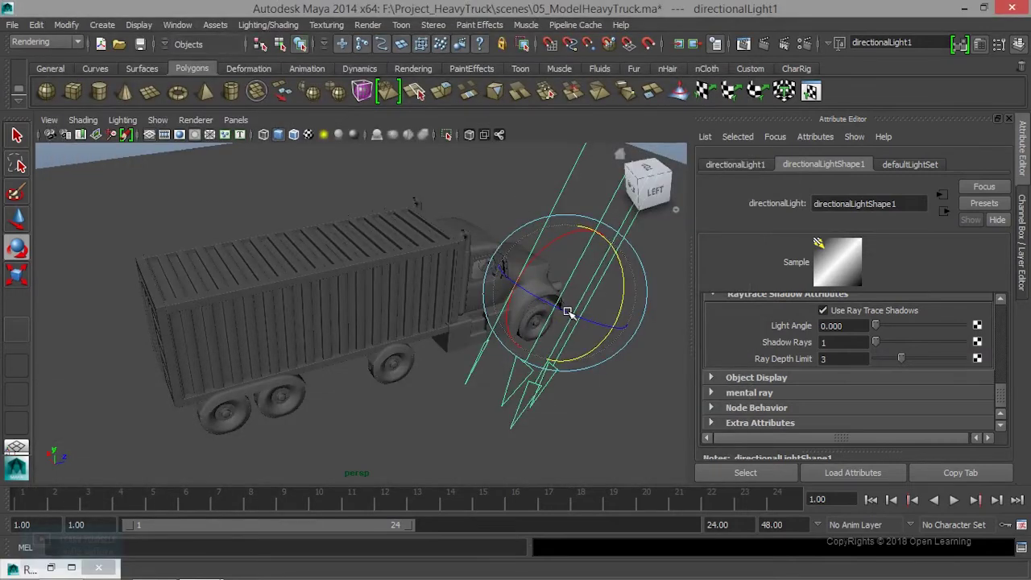
key(r)
middle_drag(620, 315, 673, 326)
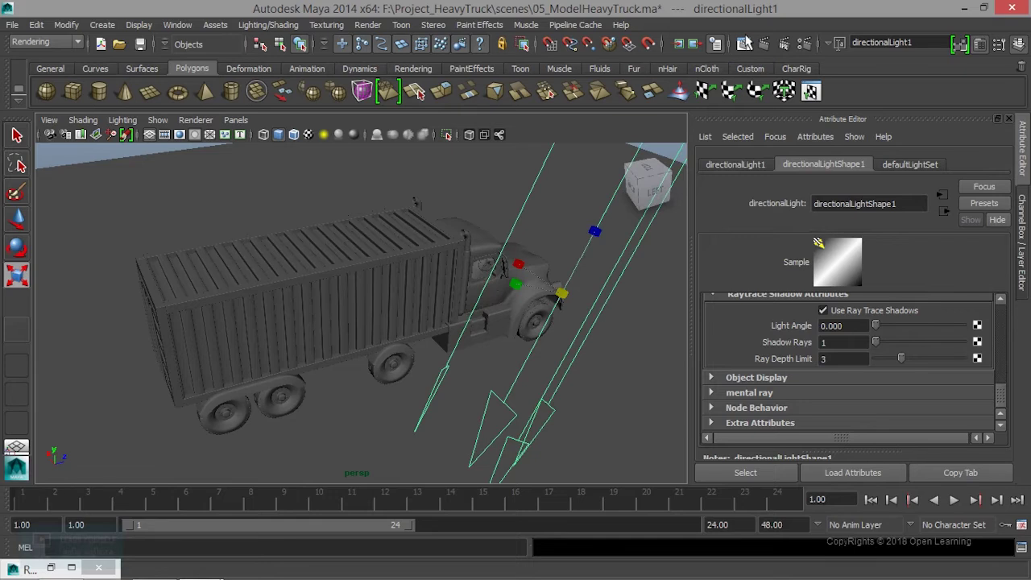
Re-render with ray-traced shadows, compare against the earlier stored render, and return to the latest.
click(744, 43)
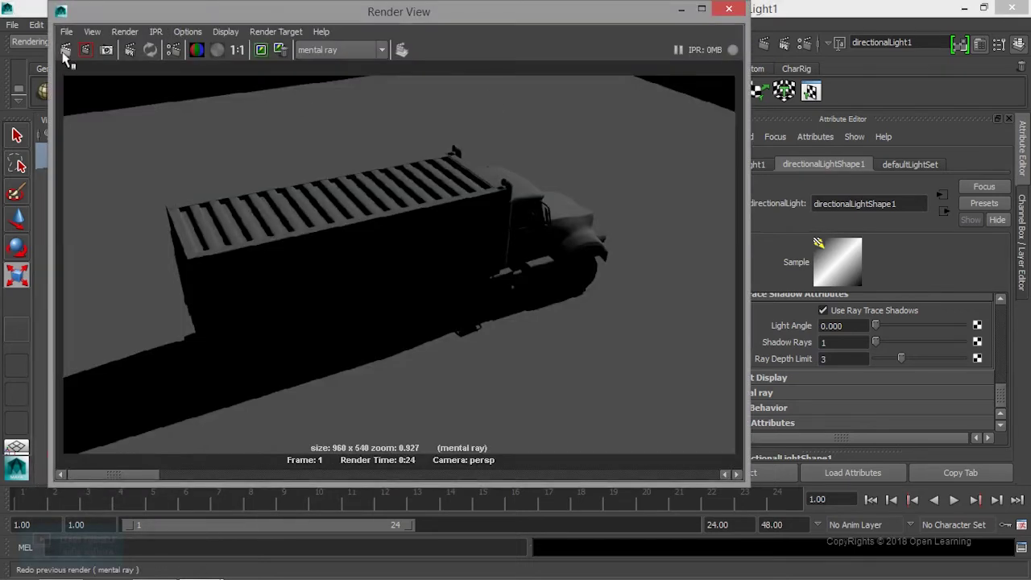
click(65, 52)
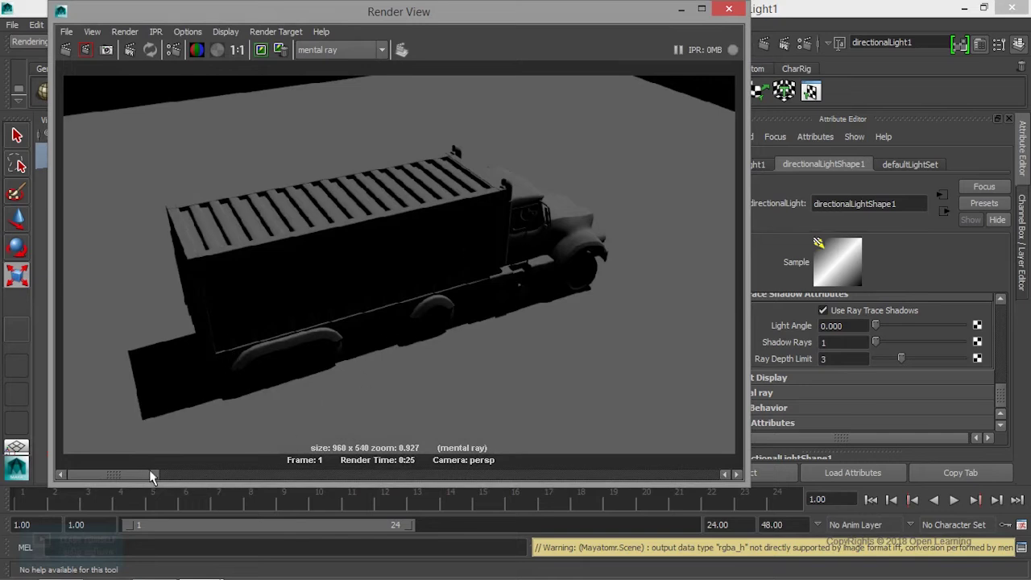
click(169, 477)
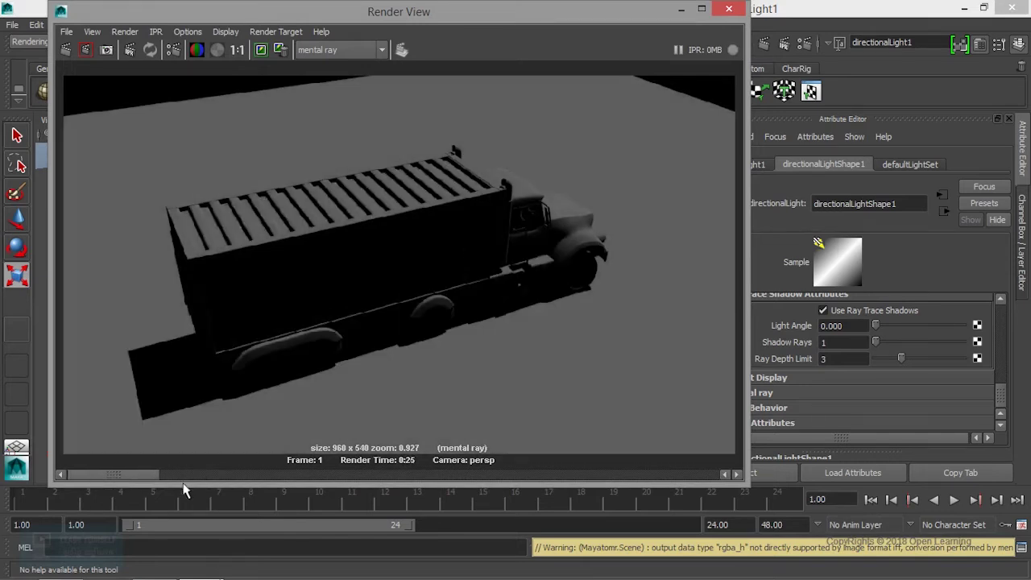
mouse_move(216, 476)
mouse_down()
mouse_move(224, 476)
mouse_move(175, 489)
mouse_up()
click(200, 472)
Set the directional light's colour to pale yellow, with blue raised to 0.556.
click(681, 9)
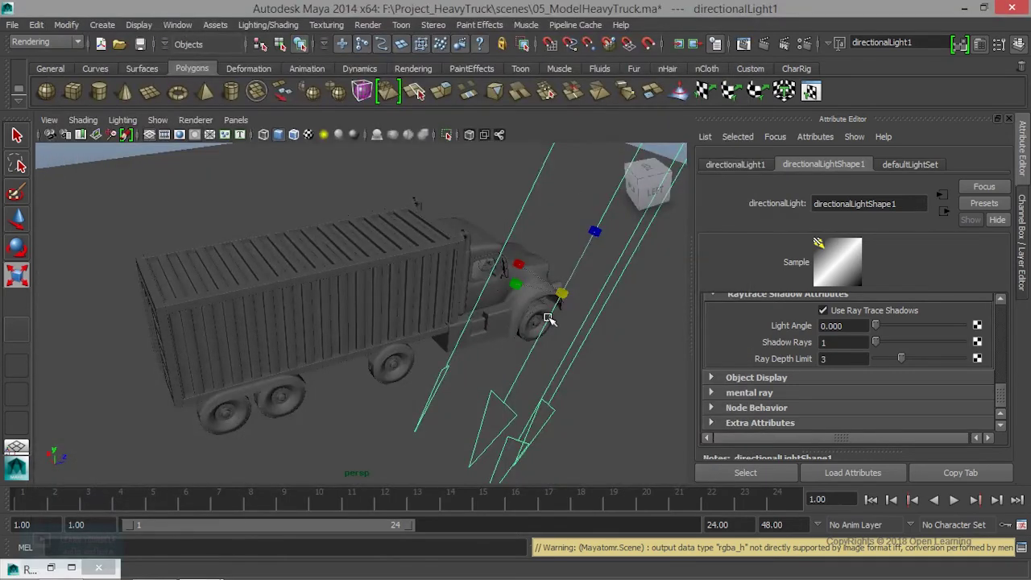
scroll(808, 344, up, 5)
scroll(819, 345, up, 5)
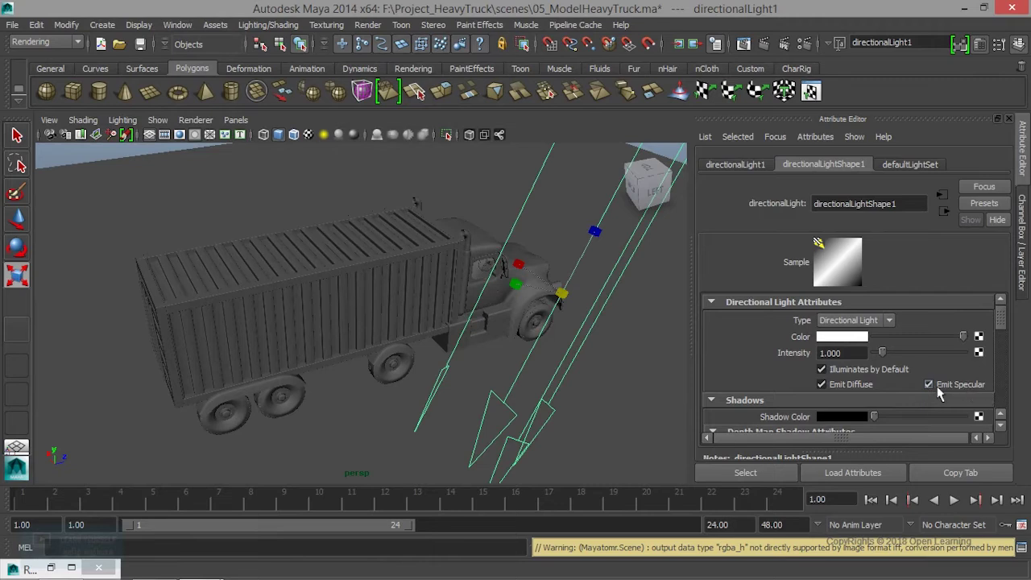
click(838, 337)
click(797, 299)
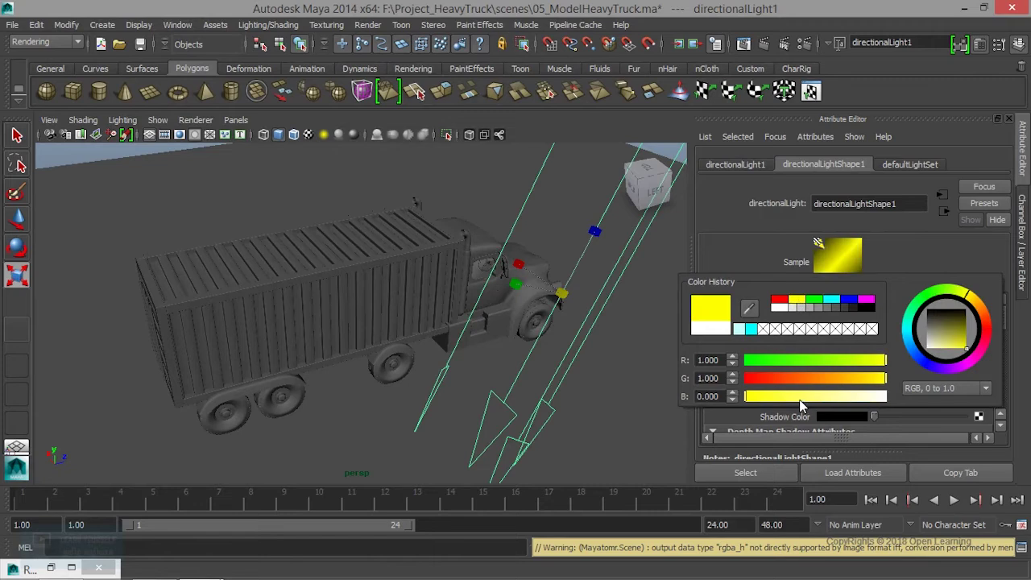
drag(811, 399, 824, 397)
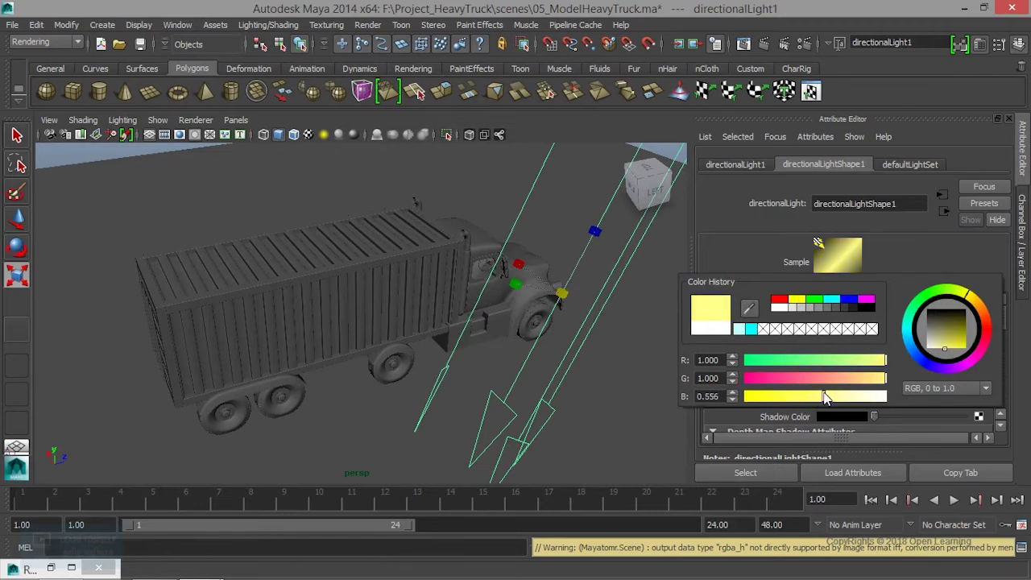
Re-render the truck with the yellow light, compare stored renders, and minimise Render View.
click(678, 43)
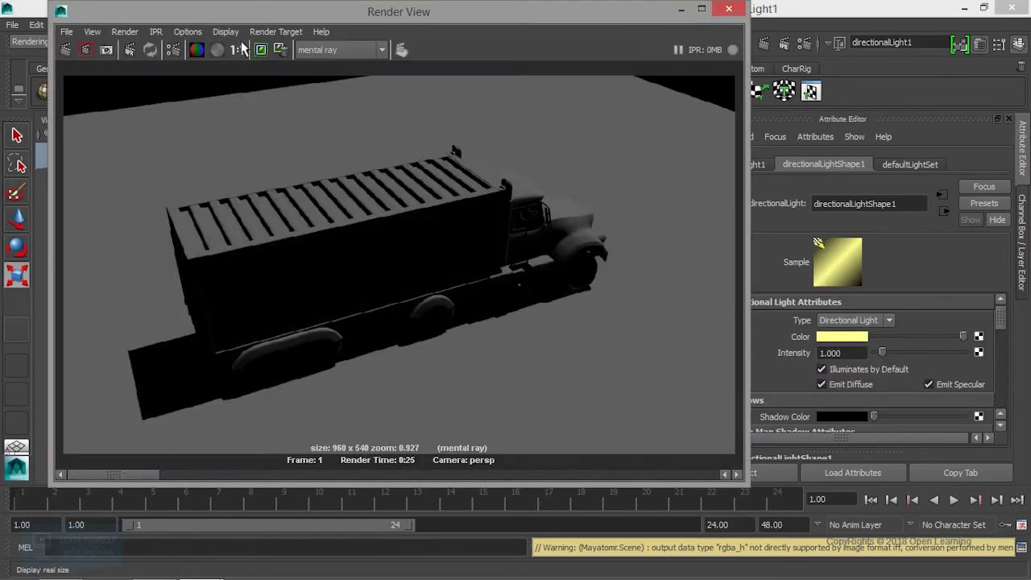
click(65, 51)
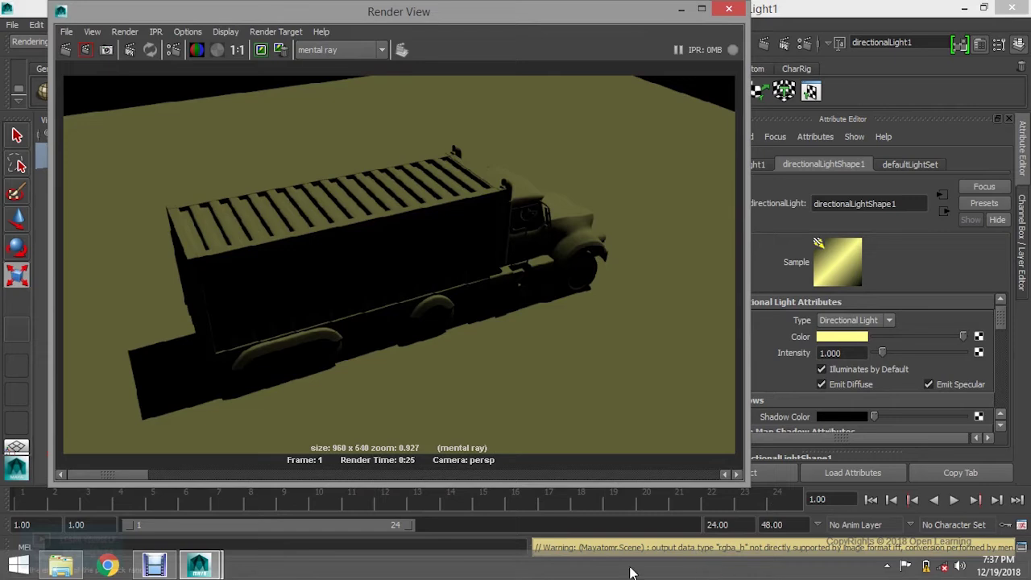
mouse_move(110, 477)
mouse_down()
mouse_move(181, 470)
mouse_move(131, 475)
mouse_up()
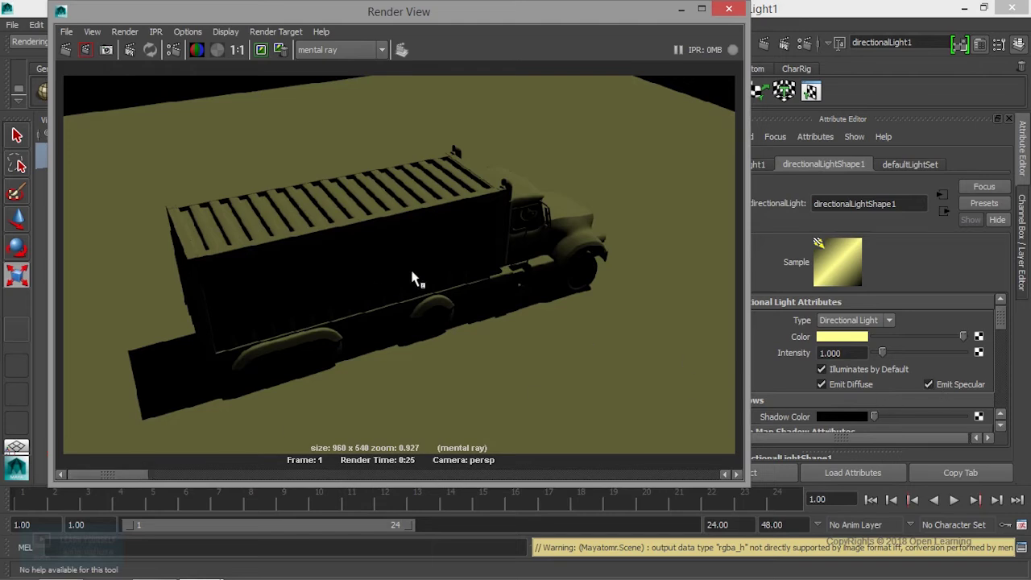
click(683, 10)
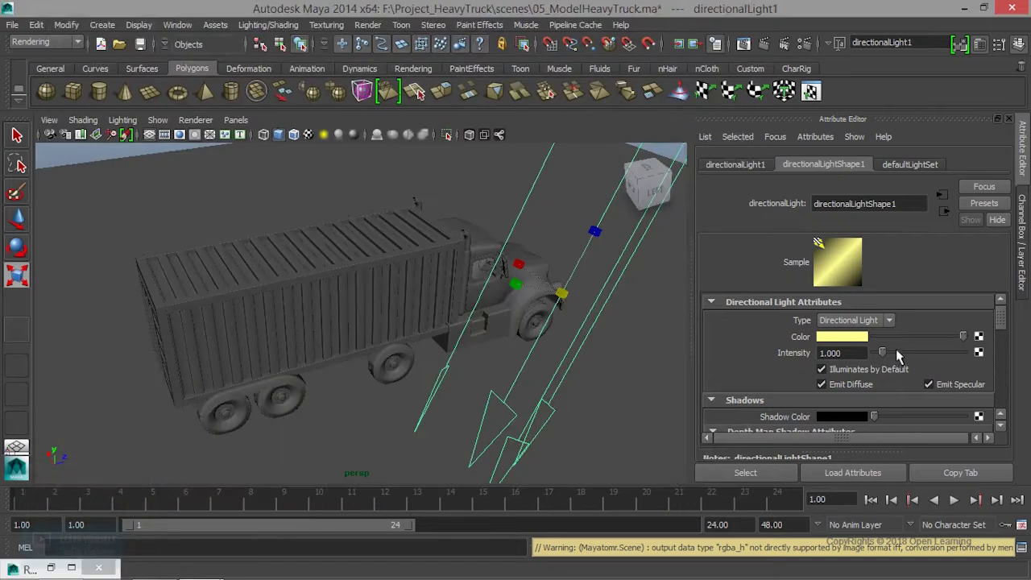
Show the Channel Box, frame the scene, and marquee-select the whole truck.
key(ctrl+a)
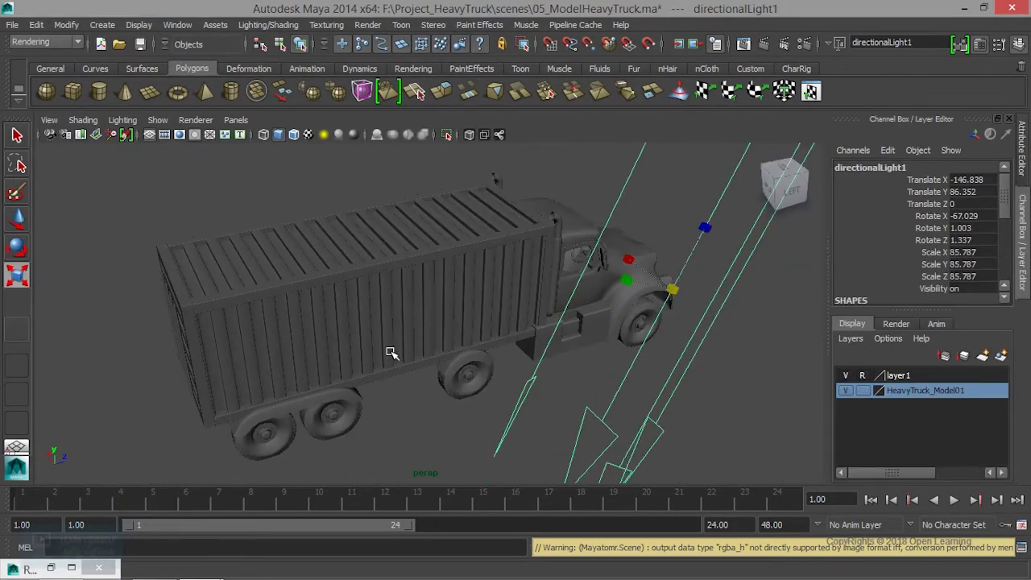
key(a)
drag(191, 208, 728, 476)
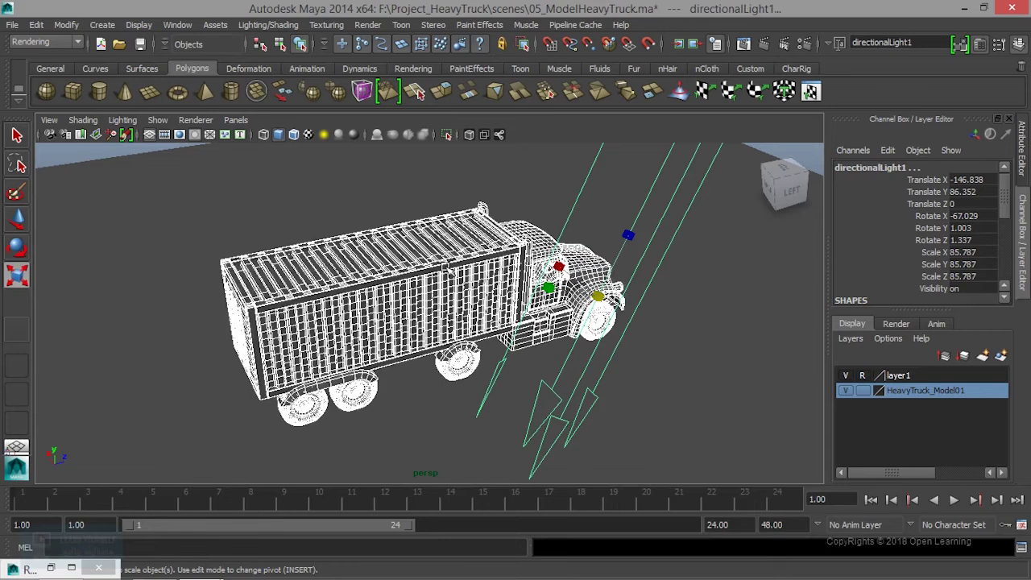
Assign a new mental ray mia_material_x to the truck and display mia_material_x1's settings.
right_click(445, 235)
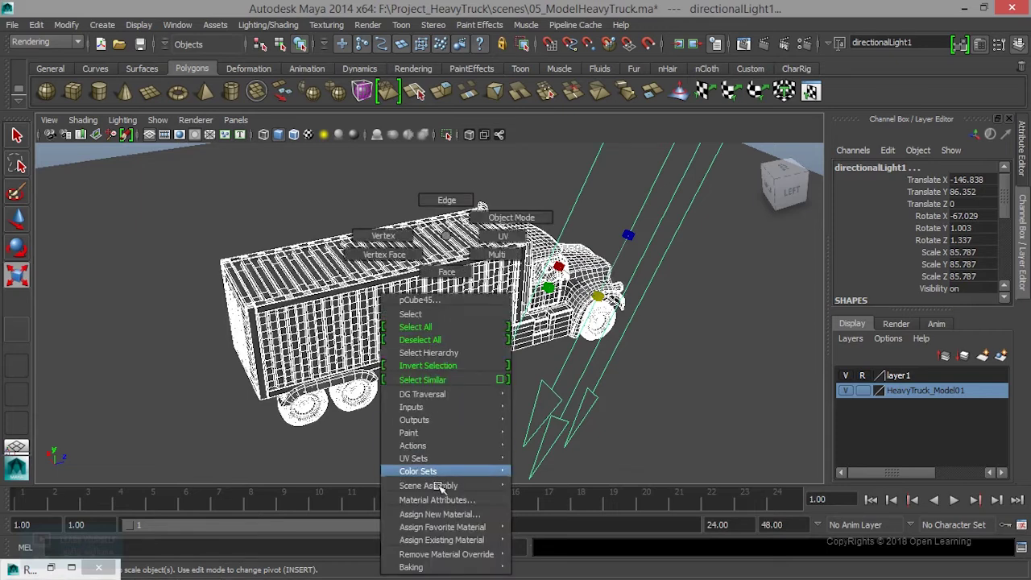
click(445, 515)
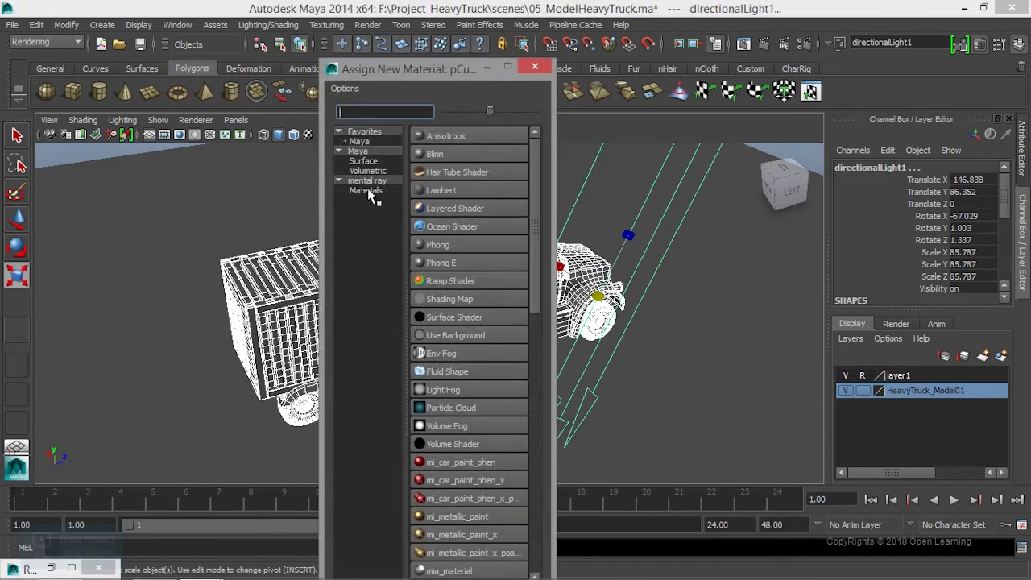
click(369, 191)
click(466, 264)
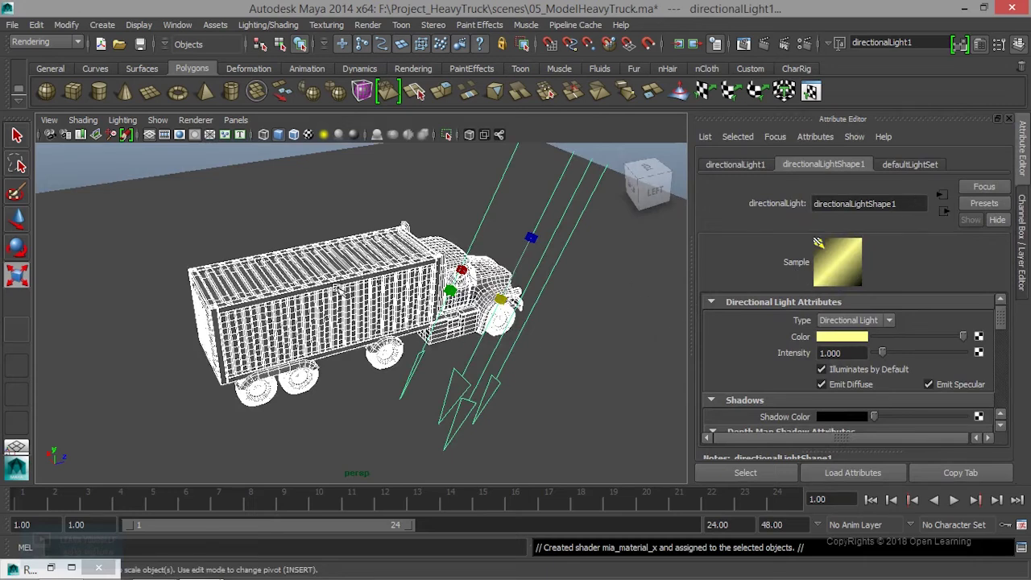
click(340, 290)
click(886, 164)
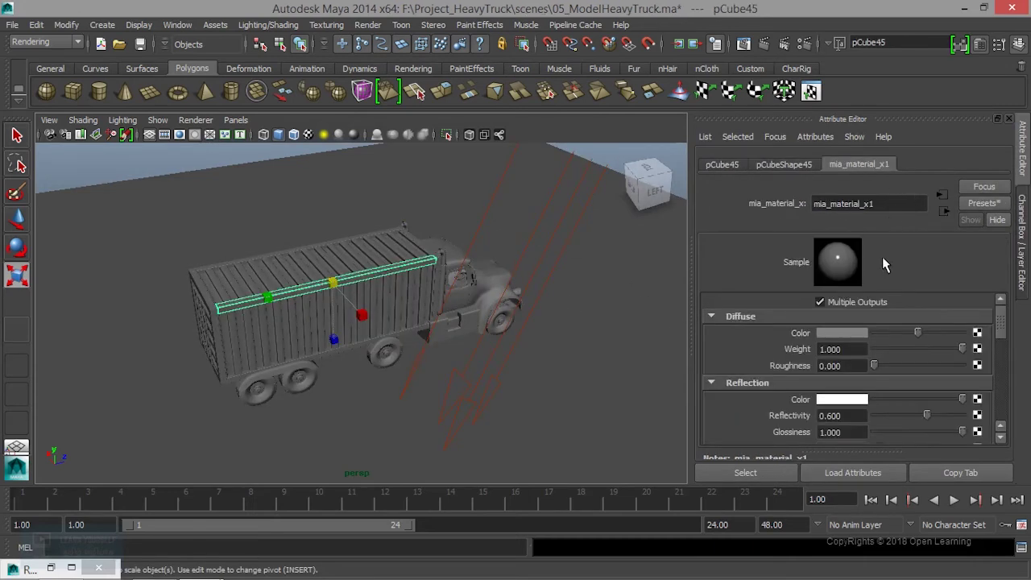
Make mia_material_x1's diffuse colour red (0.902, 0.301, 0.301) and select the directional light.
click(866, 333)
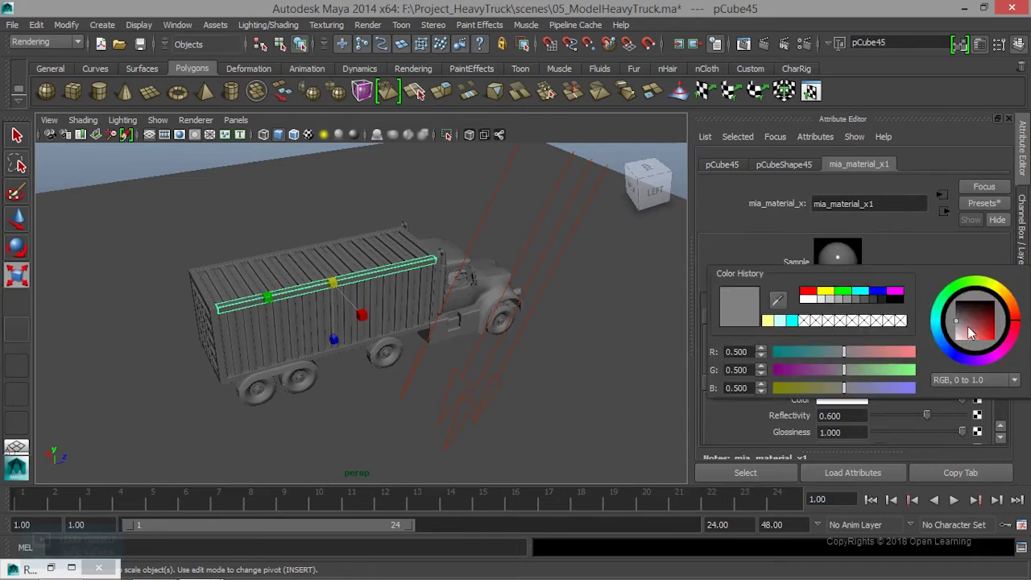
drag(980, 334, 982, 340)
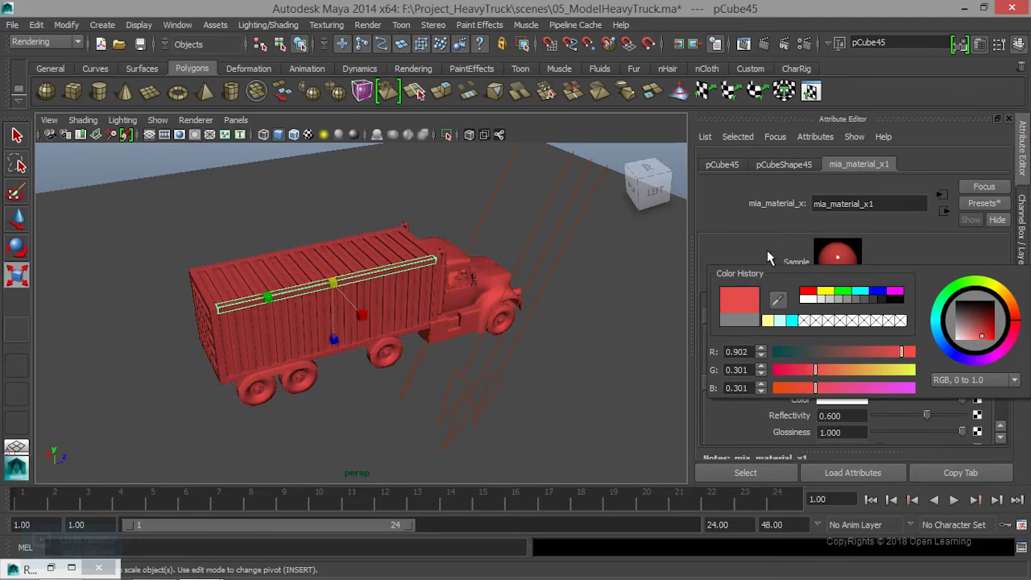
click(410, 330)
alt+drag(411, 331, 608, 258)
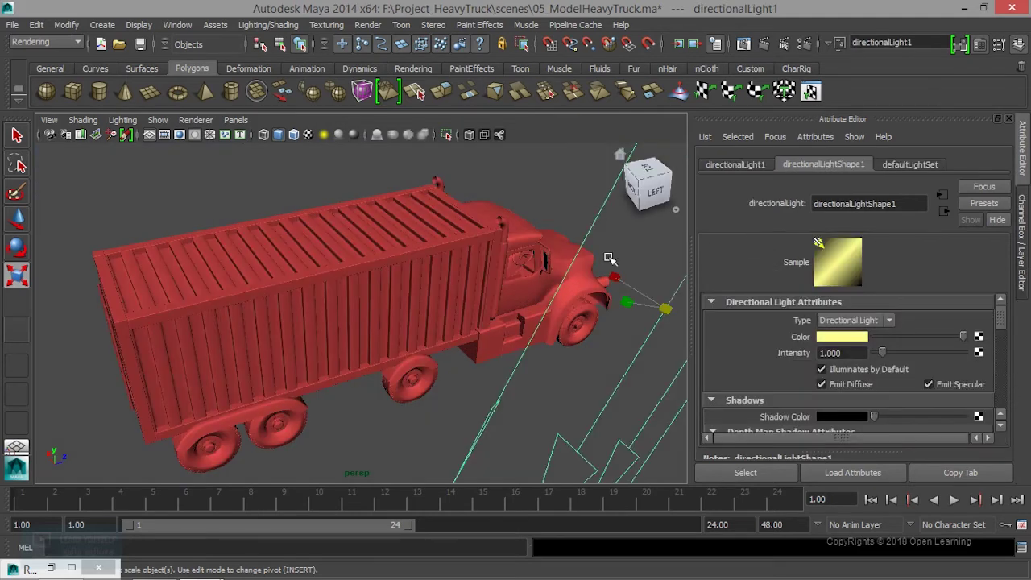
Switch to rotating the light, frame the view on the truck cab, and bring up the render.
key(e)
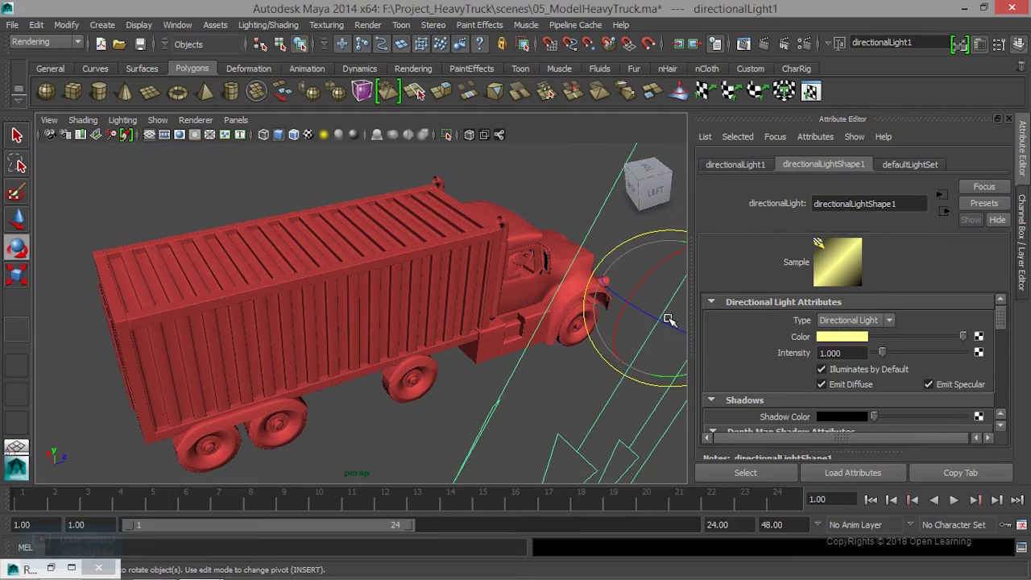
scroll(669, 321, down, 3)
mouse_move(647, 322)
alt+mouse_down()
mouse_move(592, 274)
mouse_move(591, 294)
alt+mouse_up()
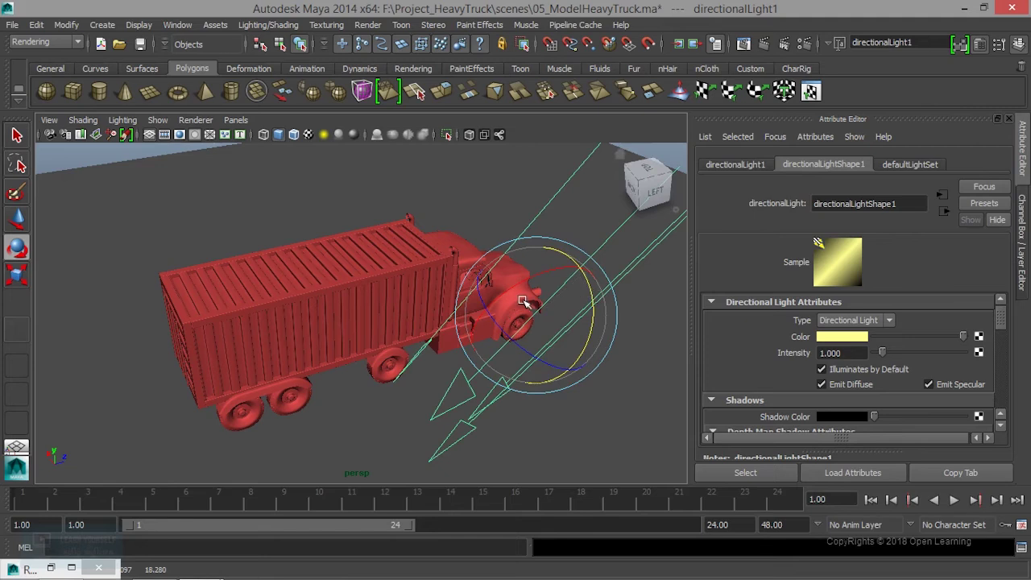
scroll(531, 298, up, 3)
alt+middle_drag(529, 299, 547, 297)
alt+drag(547, 298, 602, 238)
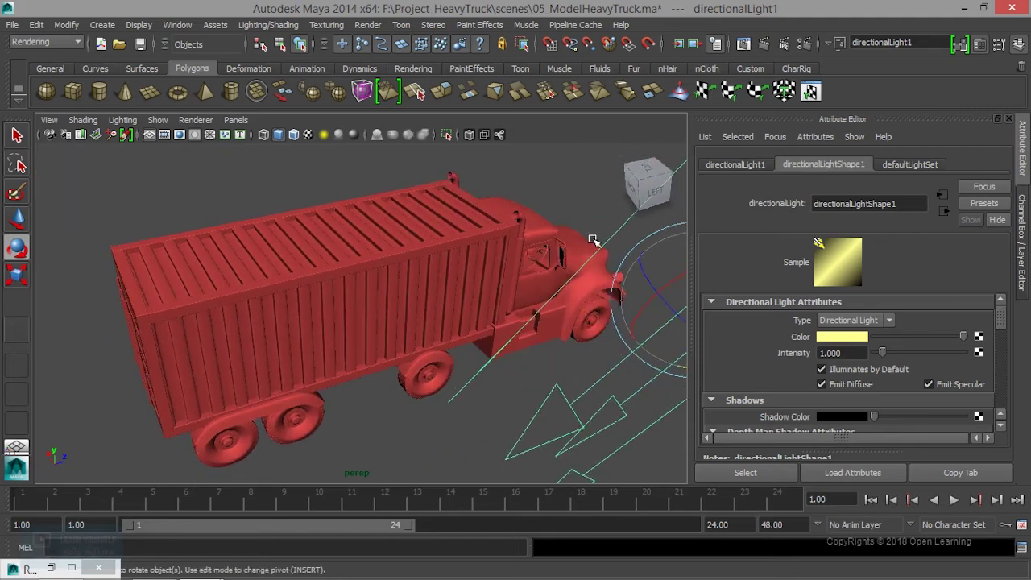
click(743, 44)
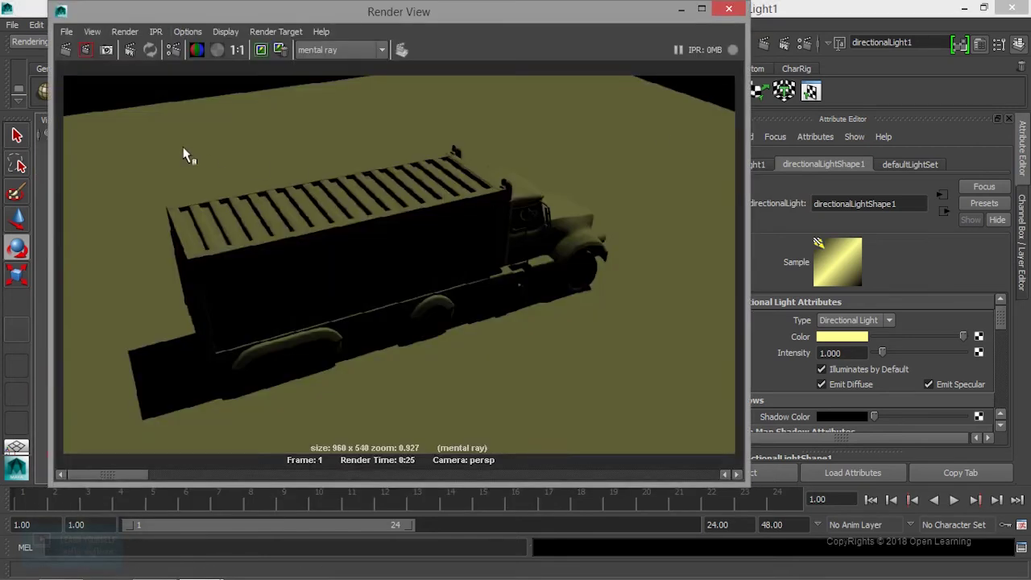
Render the red truck, keep that image, then re-render with directionalLight1's Emit Specular off.
click(66, 59)
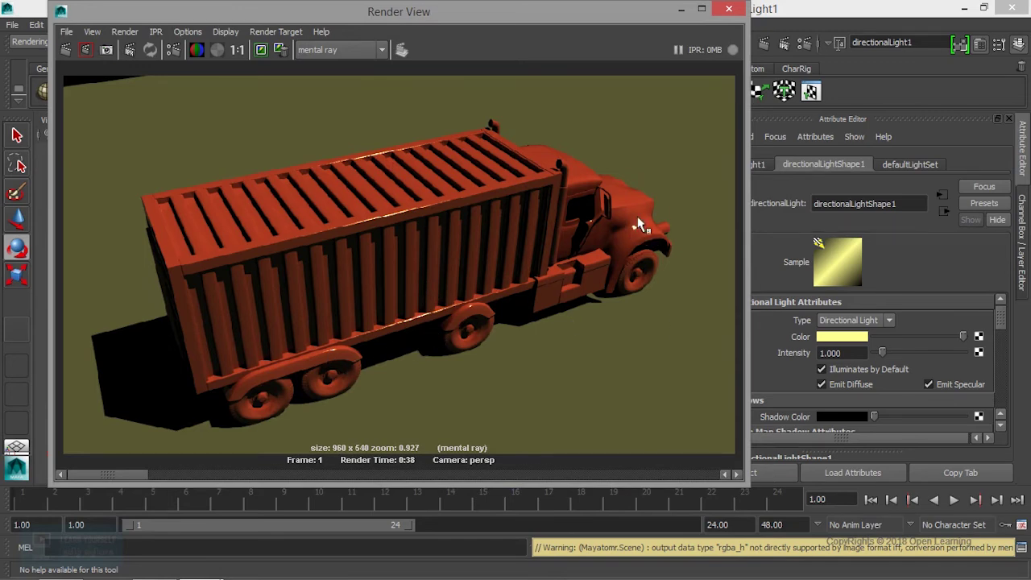
click(261, 49)
click(930, 385)
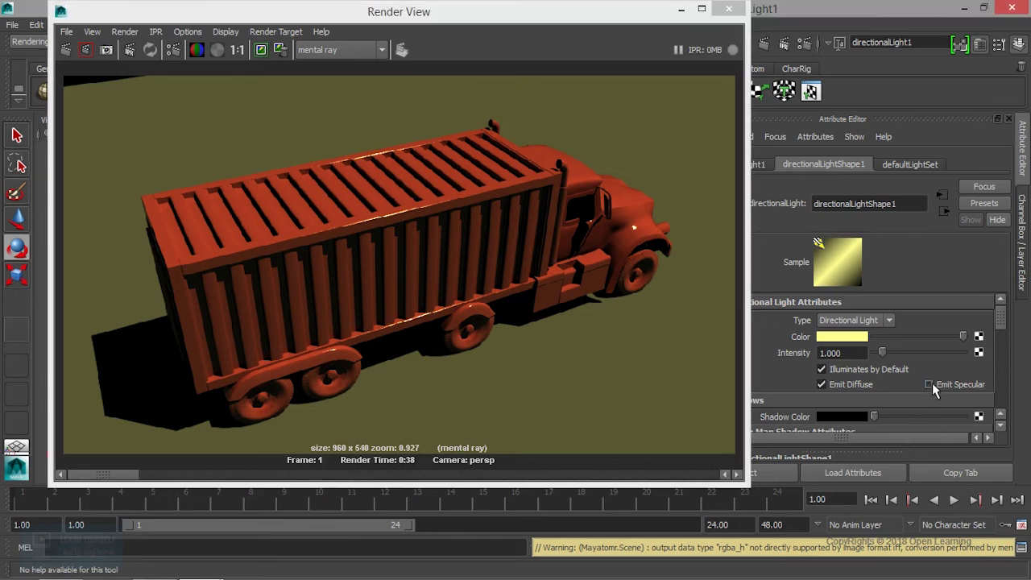
click(66, 50)
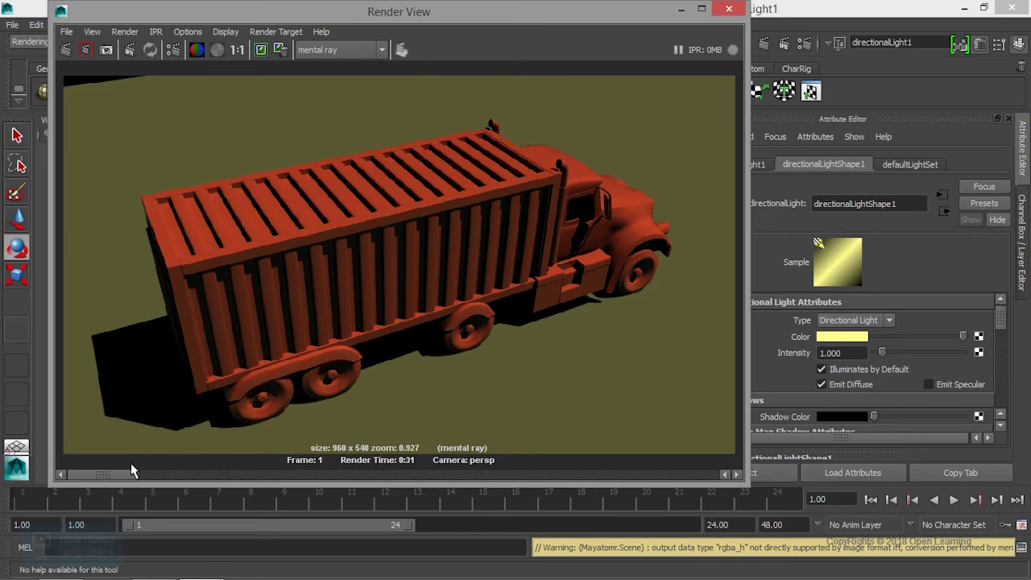
Zoom in on the truck cab in the render and turn Emit Specular back on.
scroll(632, 326, up, 3)
alt+middle_drag(624, 328, 428, 295)
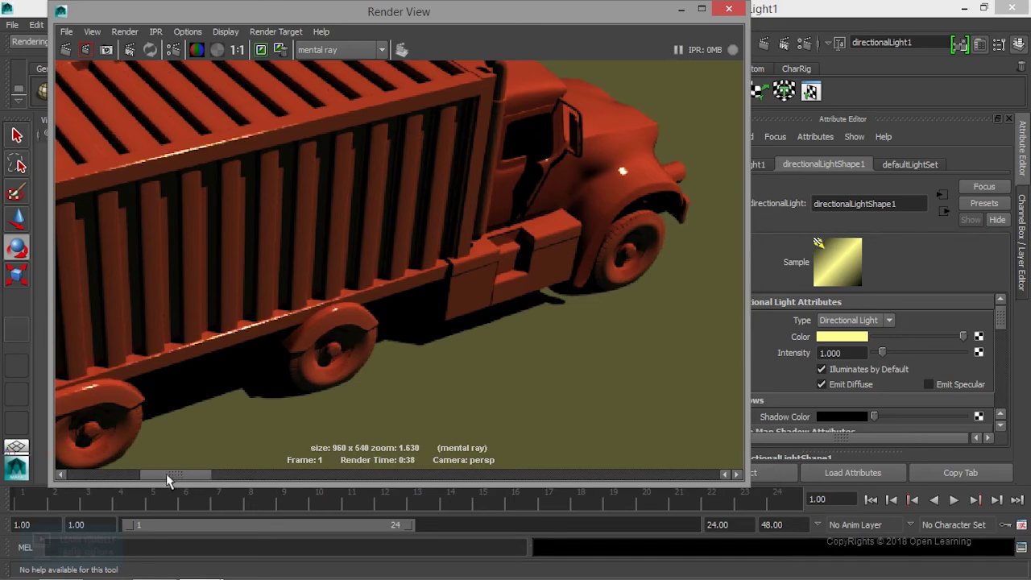
click(929, 386)
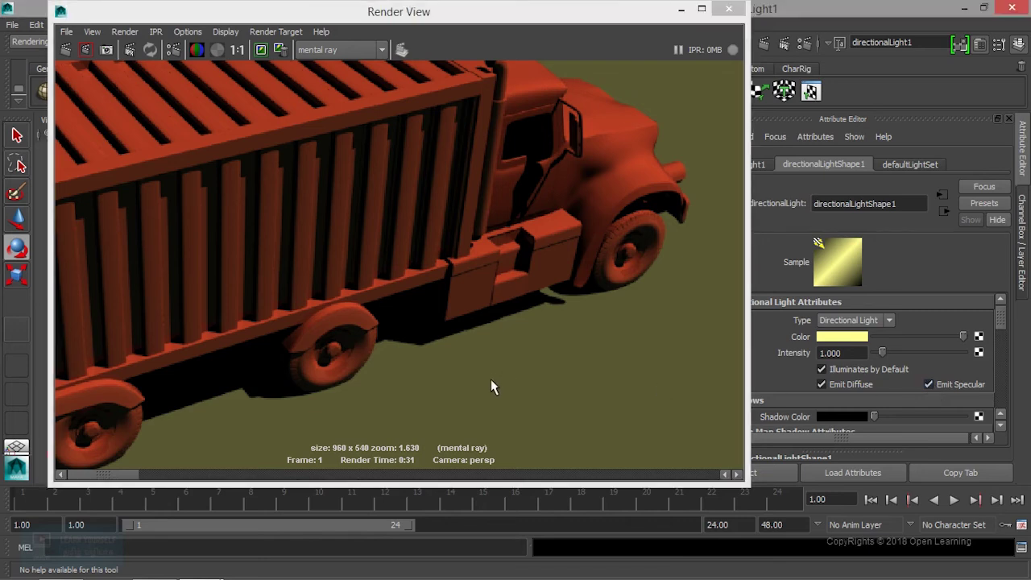
Zoom out to show the whole truck and scroll to Raytrace Shadow Attributes.
scroll(490, 379, down, 3)
alt+middle_drag(414, 295, 559, 355)
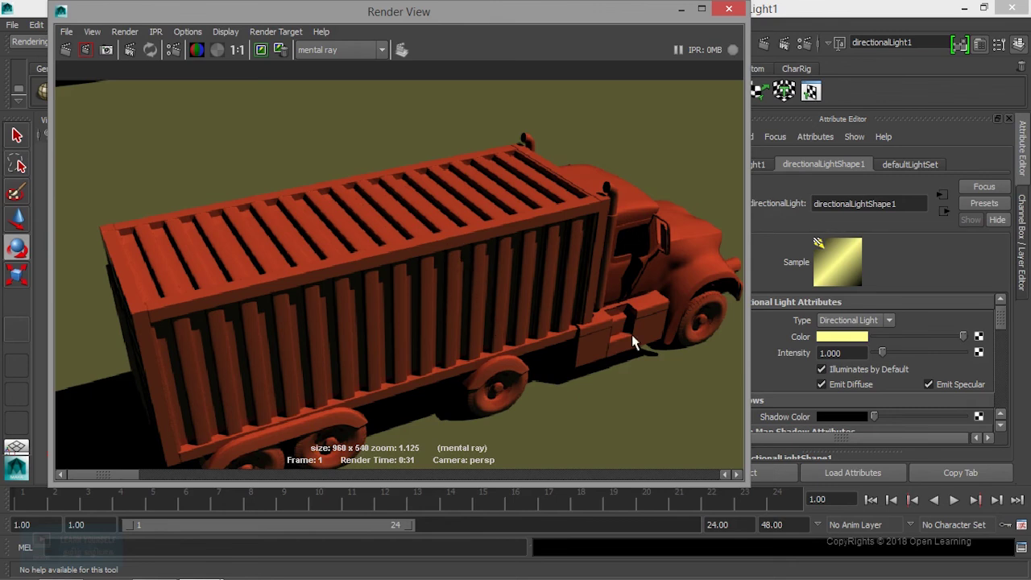
drag(1000, 320, 1010, 410)
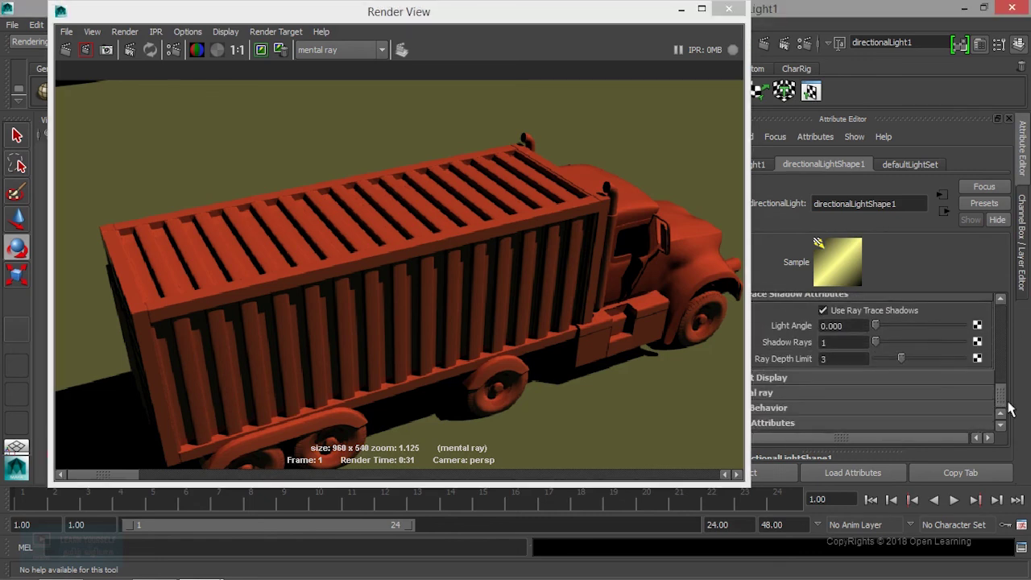